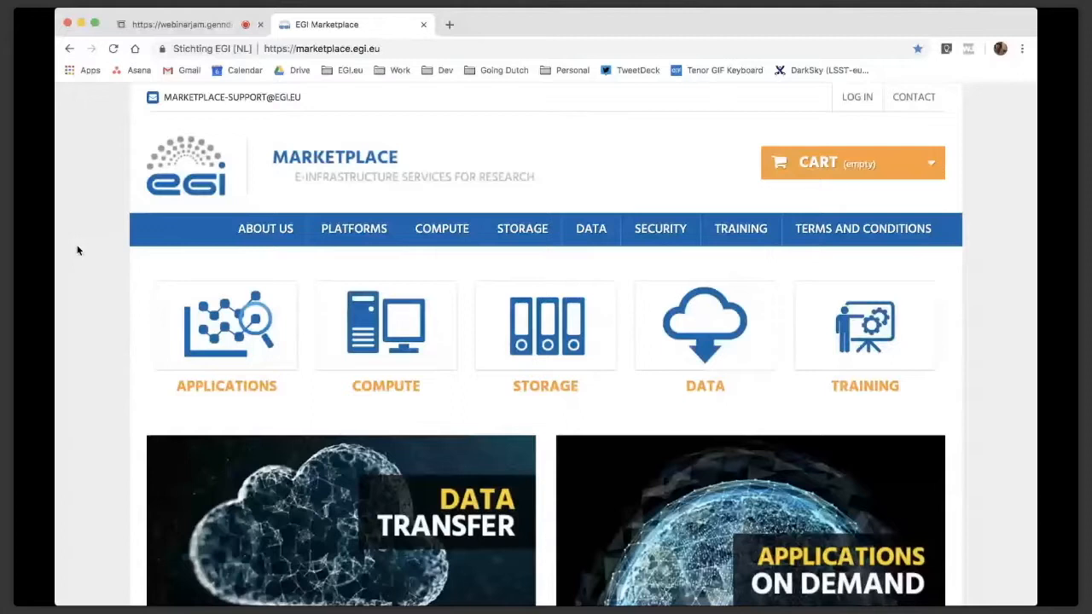
# Look through the Marketplace home page and open the Compute service category
pyautogui.scroll(-1, 890, 295)
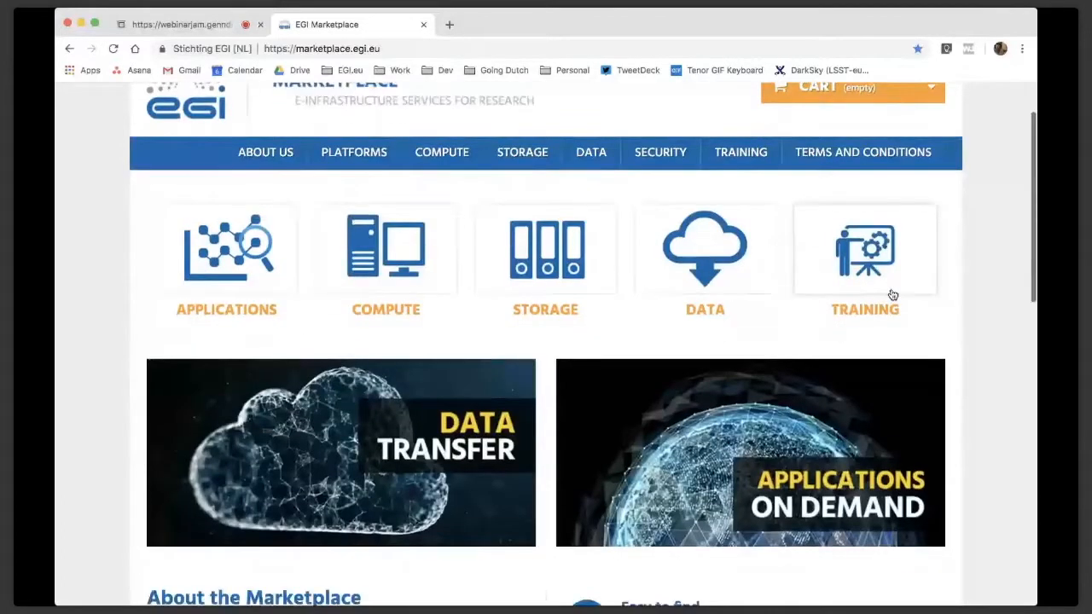
pyautogui.scroll(-5, 891, 295)
pyautogui.scroll(-1, 892, 294)
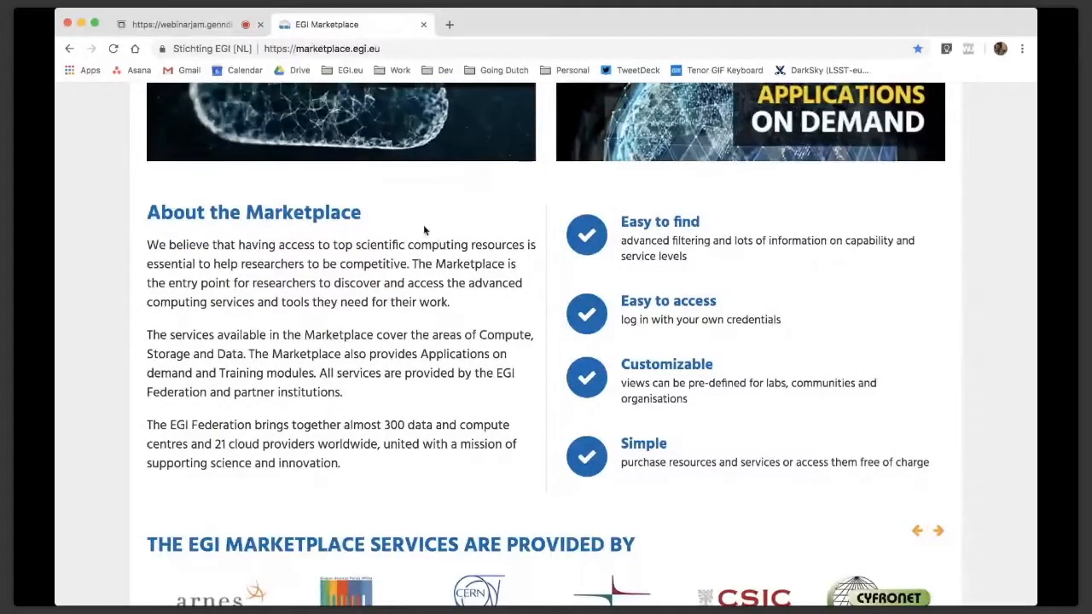
pyautogui.scroll(-3, 424, 225)
pyautogui.scroll(-1, 424, 230)
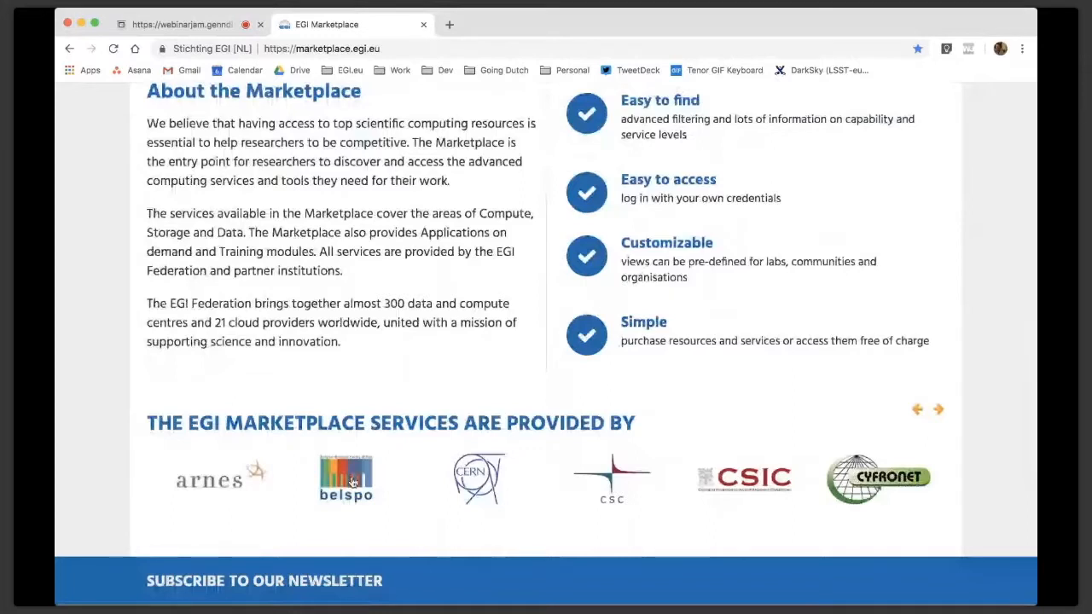
pyautogui.scroll(10, 327, 246)
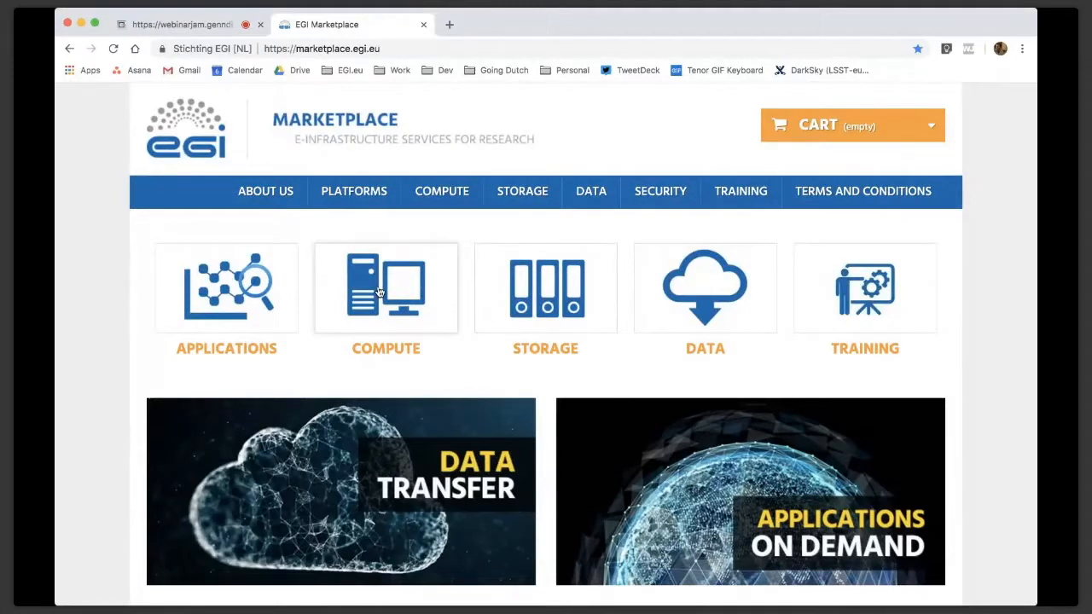
pyautogui.click(380, 293)
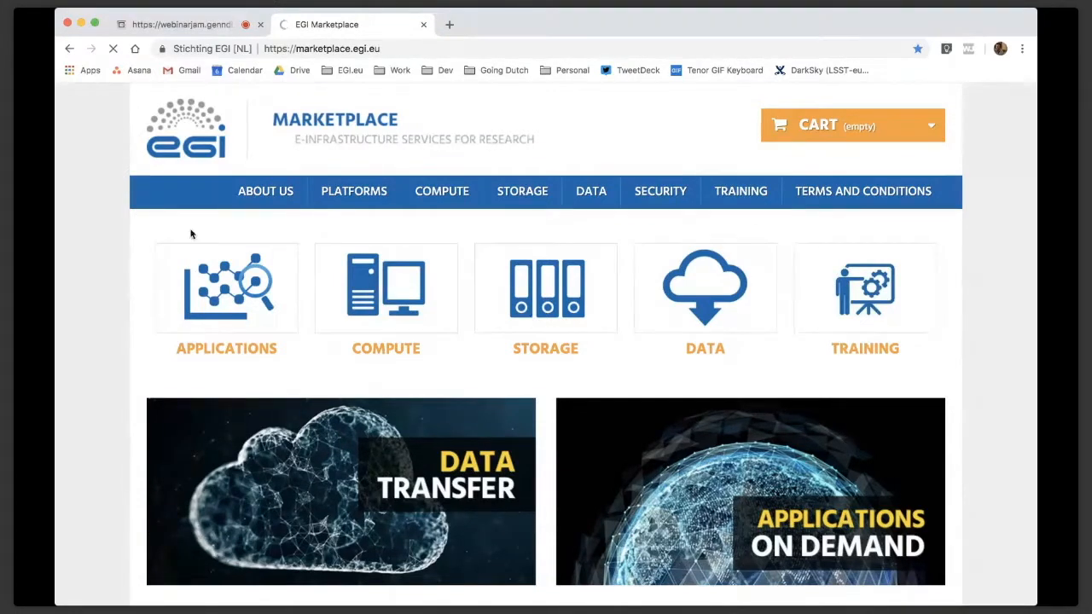
pyautogui.click(399, 299)
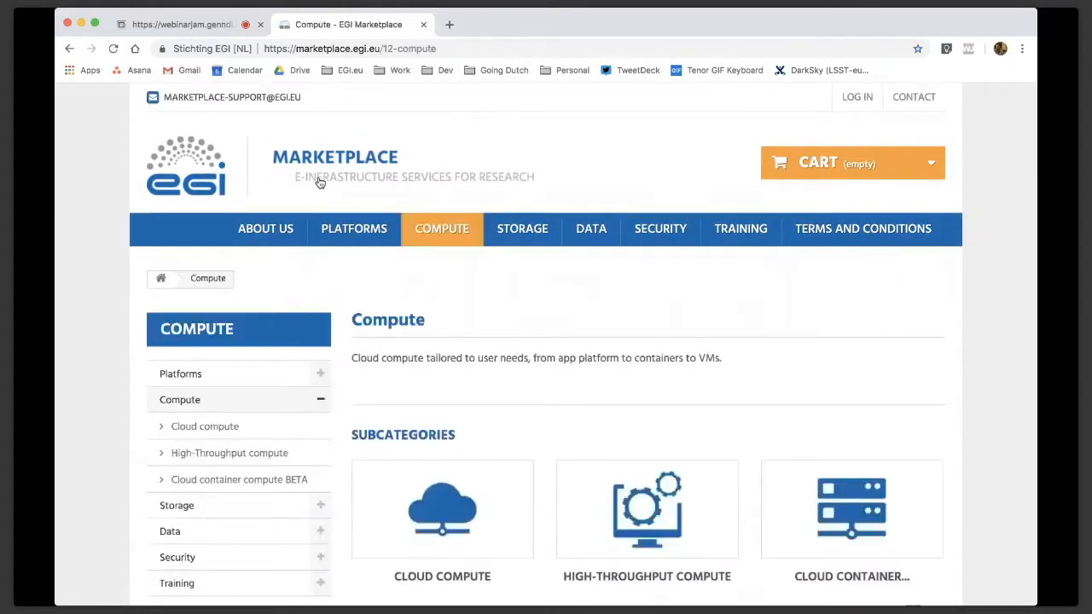
# Review the Compute subcategories and open Cloud compute
pyautogui.scroll(-1, 319, 183)
pyautogui.scroll(-1, 318, 181)
pyautogui.moveTo(326, 186)
pyautogui.scroll(-1, 508, 280)
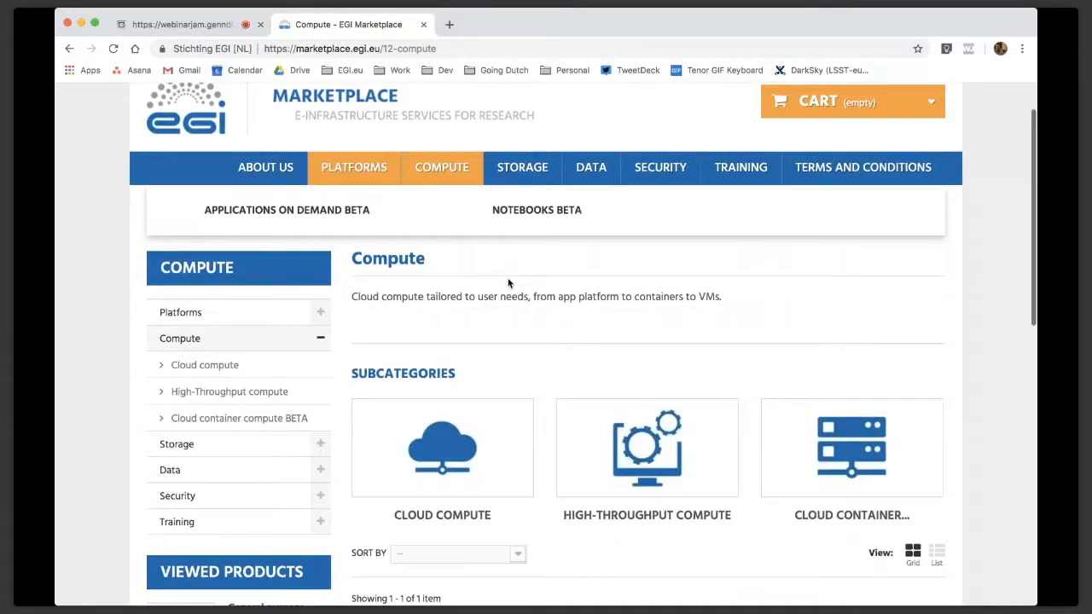
pyautogui.scroll(-5, 440, 310)
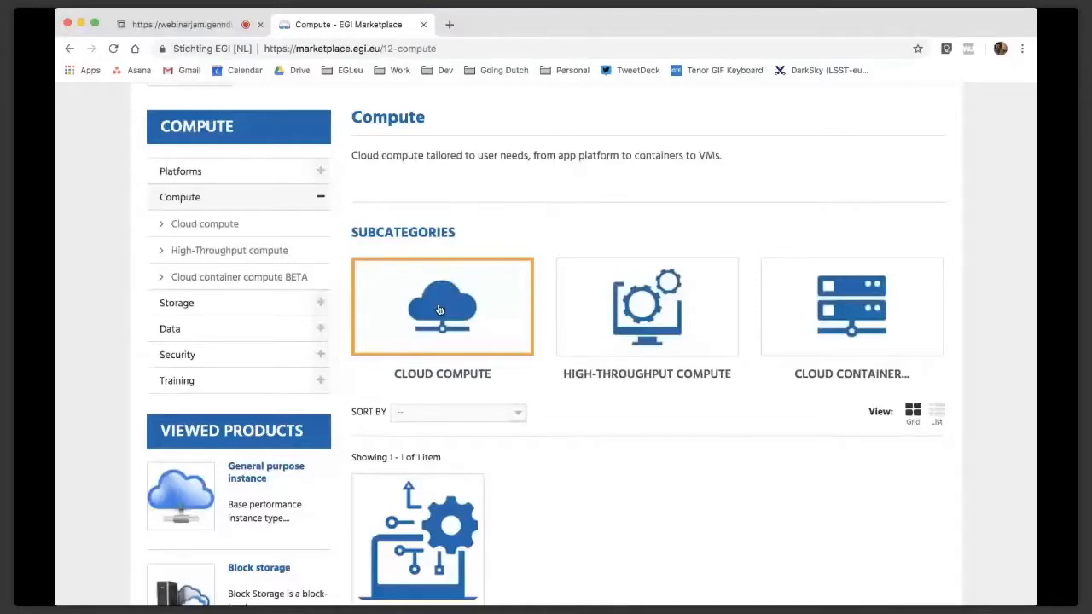
pyautogui.click(440, 310)
# Read the Cloud compute description and request access to the General purpose instance
pyautogui.scroll(-3, 494, 215)
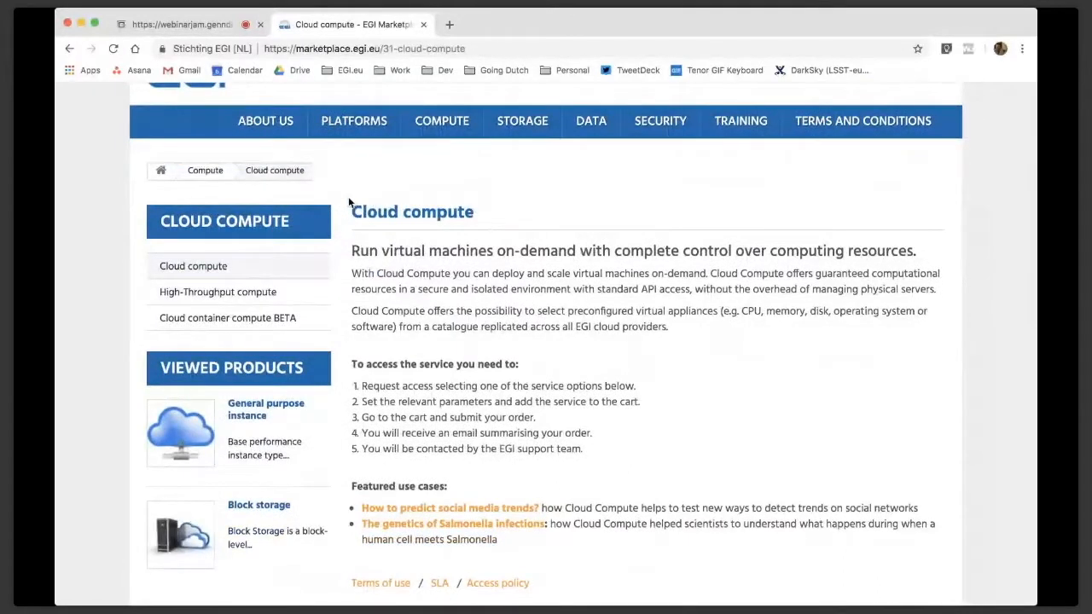
pyautogui.scroll(-2, 349, 202)
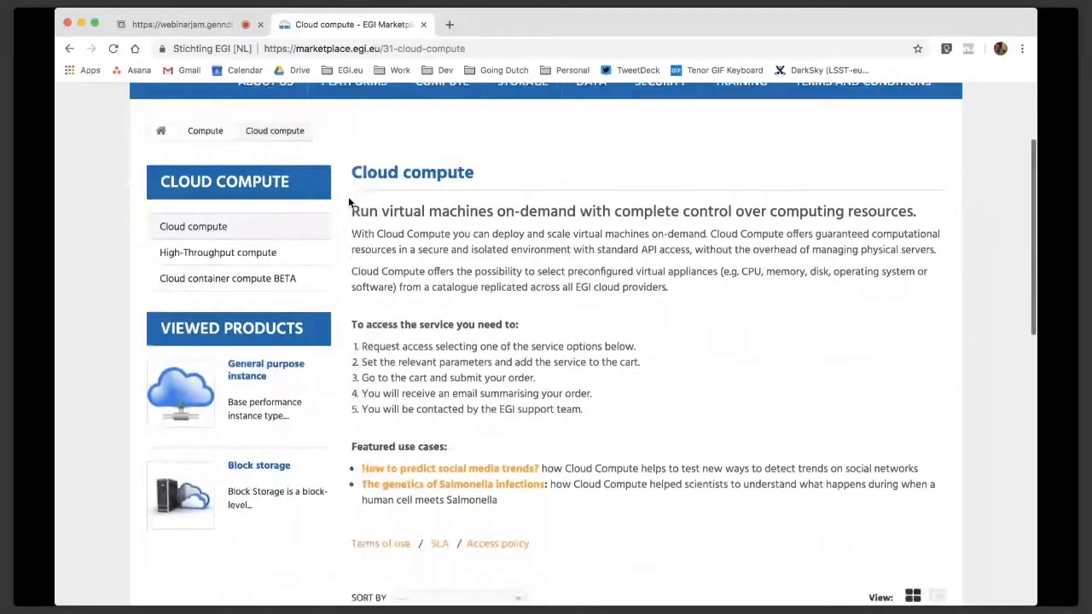
pyautogui.scroll(-5, 413, 511)
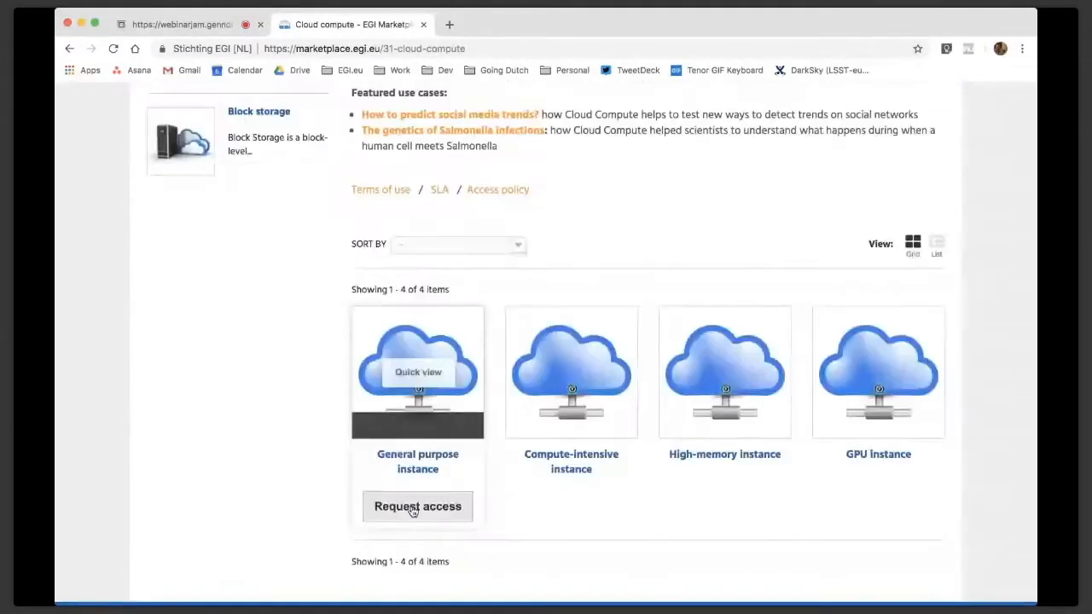
pyautogui.click(413, 509)
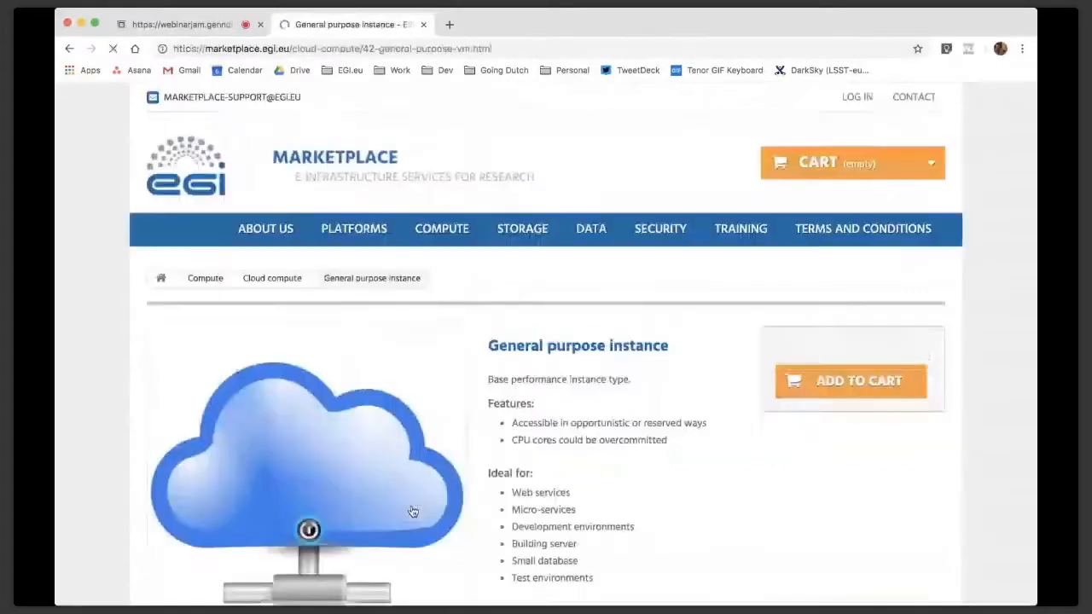
# Configure the general purpose instance with 2 CPU cores, 4 GB RAM per core, 40 GB local disk and 10 VM instances
pyautogui.scroll(-2, 413, 512)
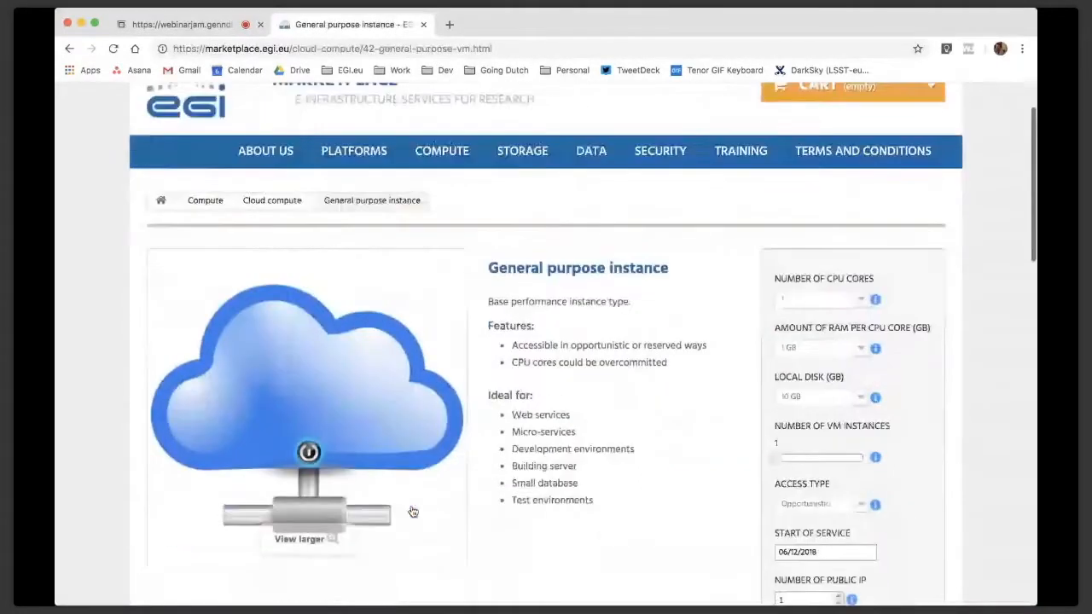
pyautogui.scroll(-1, 413, 512)
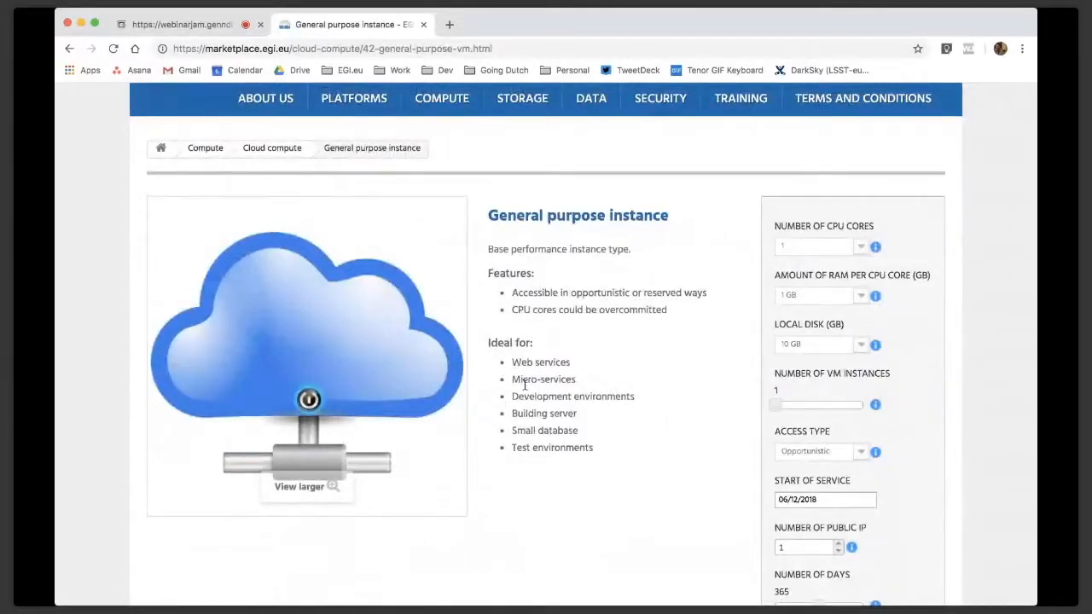
pyautogui.scroll(-1, 802, 266)
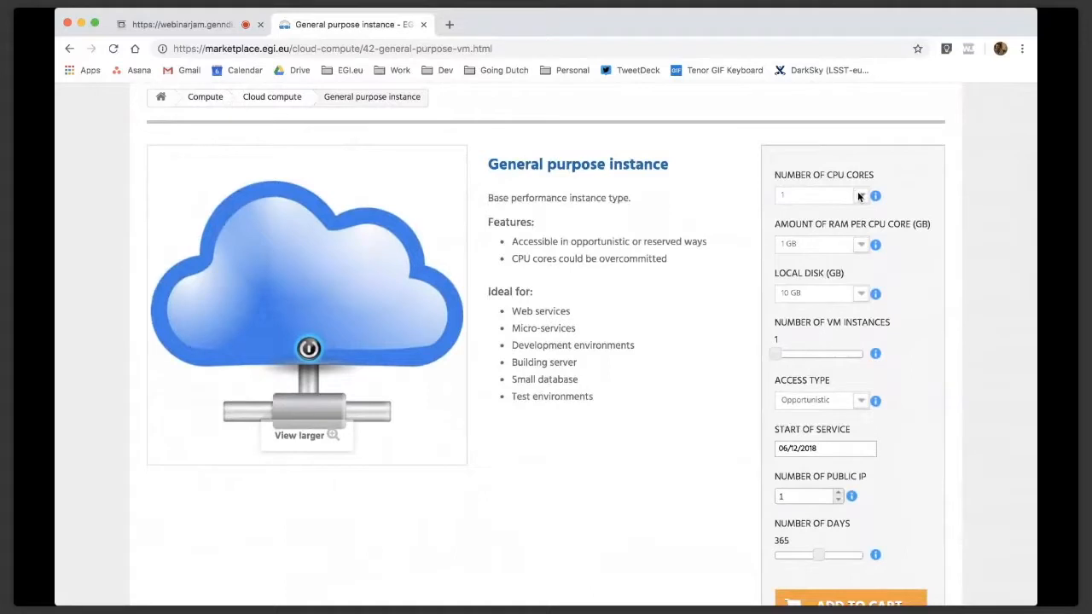
pyautogui.click(806, 204)
pyautogui.click(817, 248)
pyautogui.click(796, 273)
pyautogui.moveTo(776, 354)
pyautogui.mouseDown()
pyautogui.moveTo(855, 356)
pyautogui.moveTo(792, 361)
pyautogui.mouseUp()
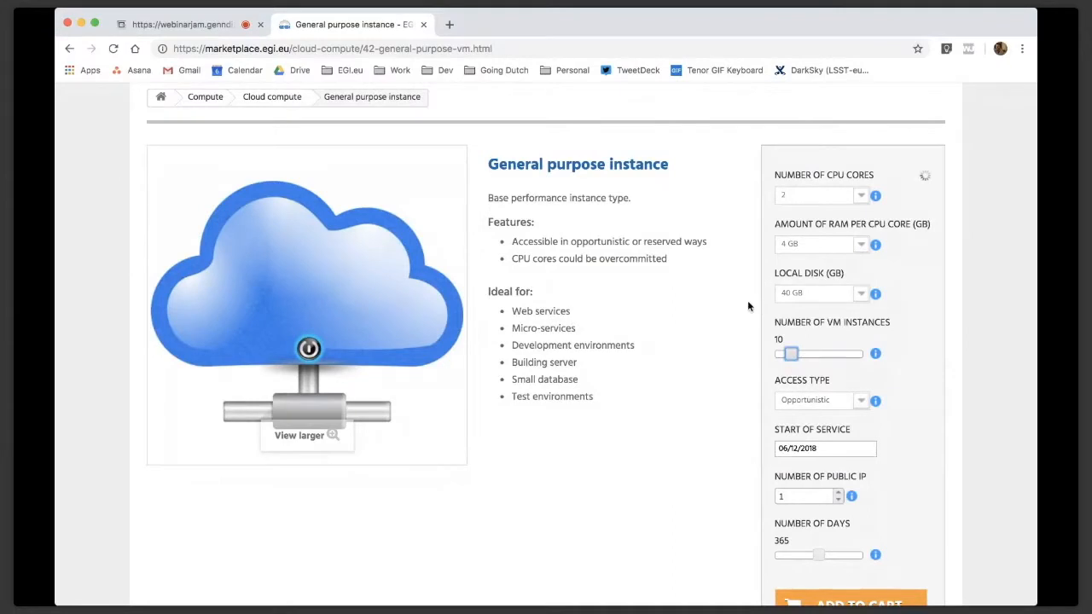
# Set the instance's access type to Reserved and its number of public IPs to 4
pyautogui.scroll(-2, 793, 320)
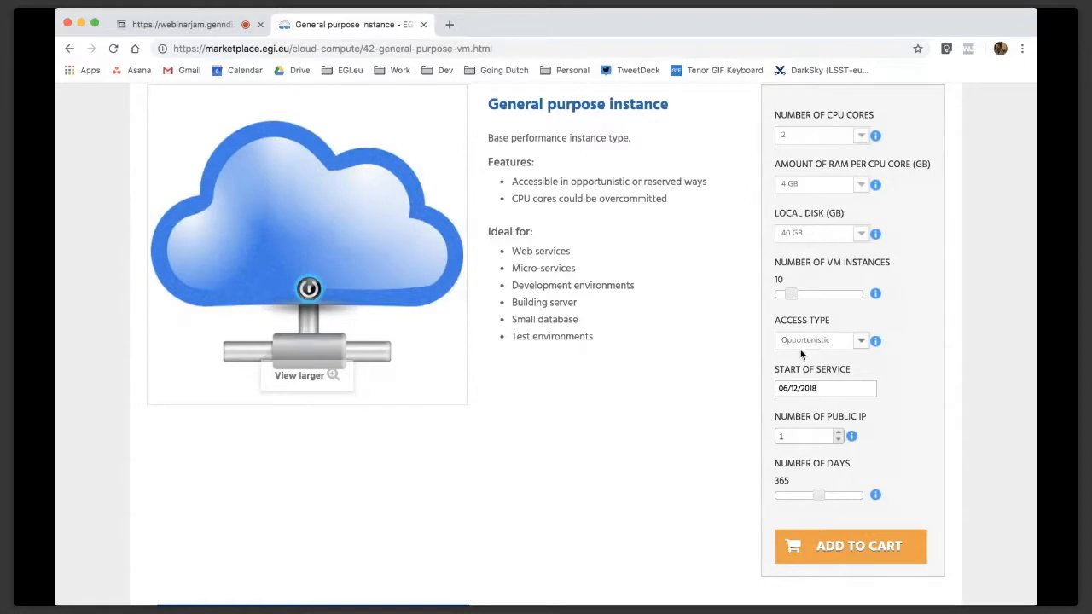
pyautogui.click(802, 355)
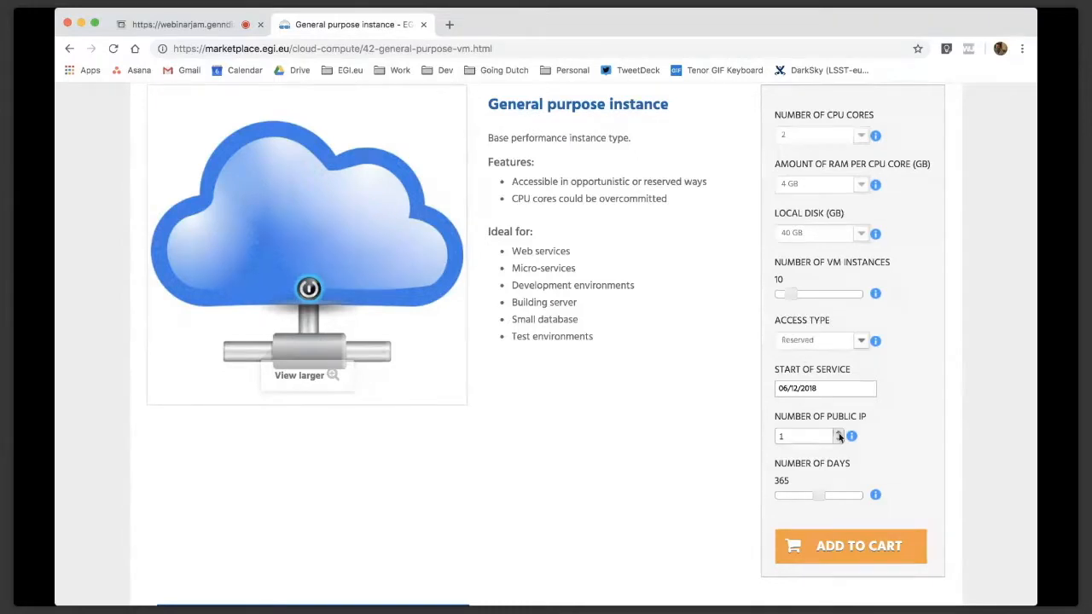
pyautogui.click(839, 435)
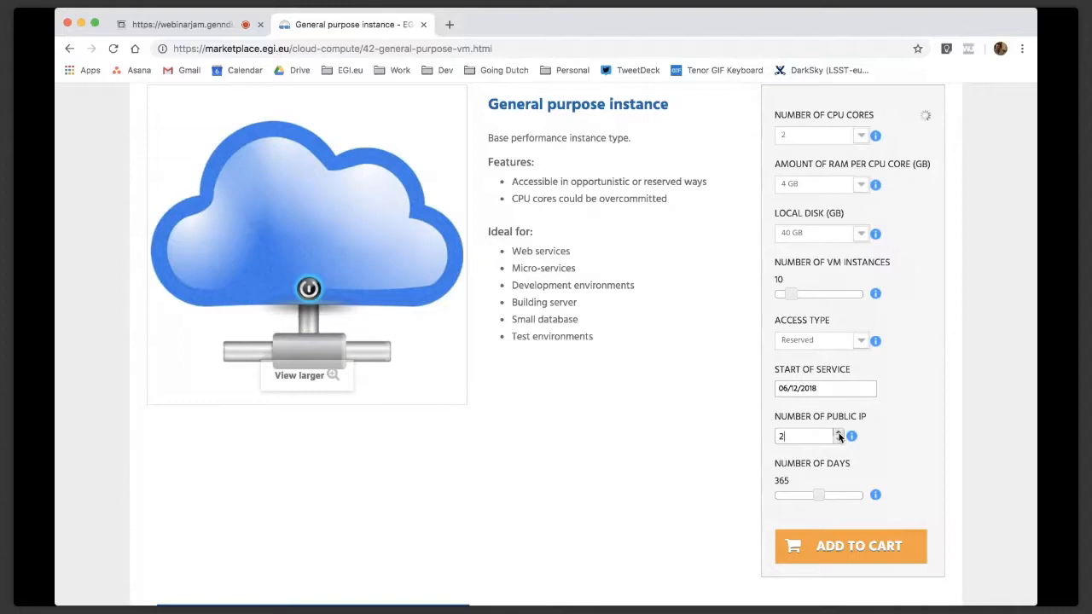
pyautogui.click(839, 434)
pyautogui.click(839, 435)
# Add the configured general purpose instance to the cart and continue shopping
pyautogui.scroll(-2, 761, 489)
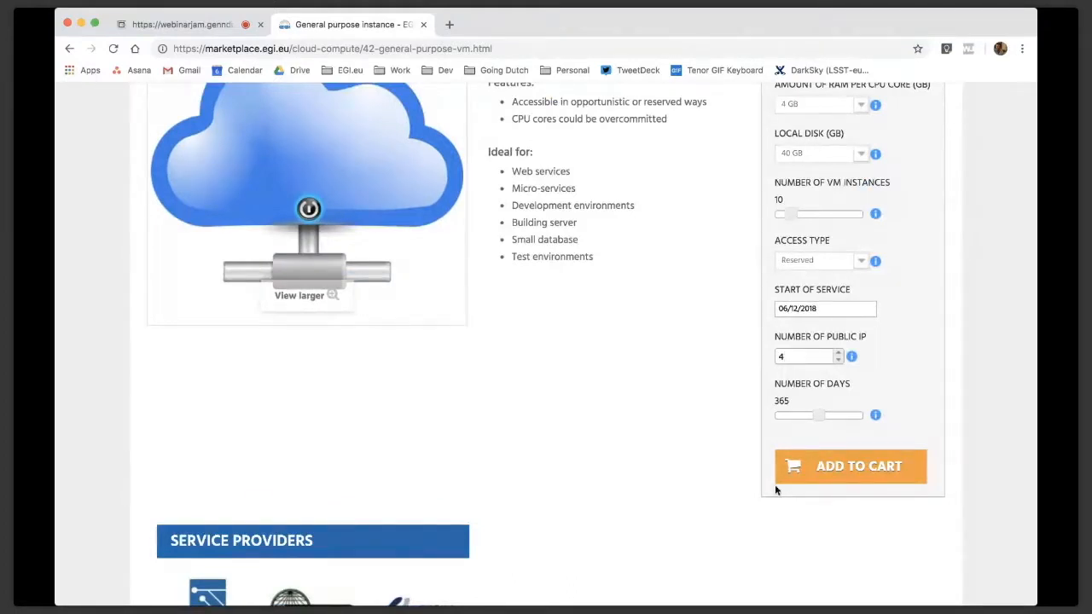
pyautogui.click(776, 482)
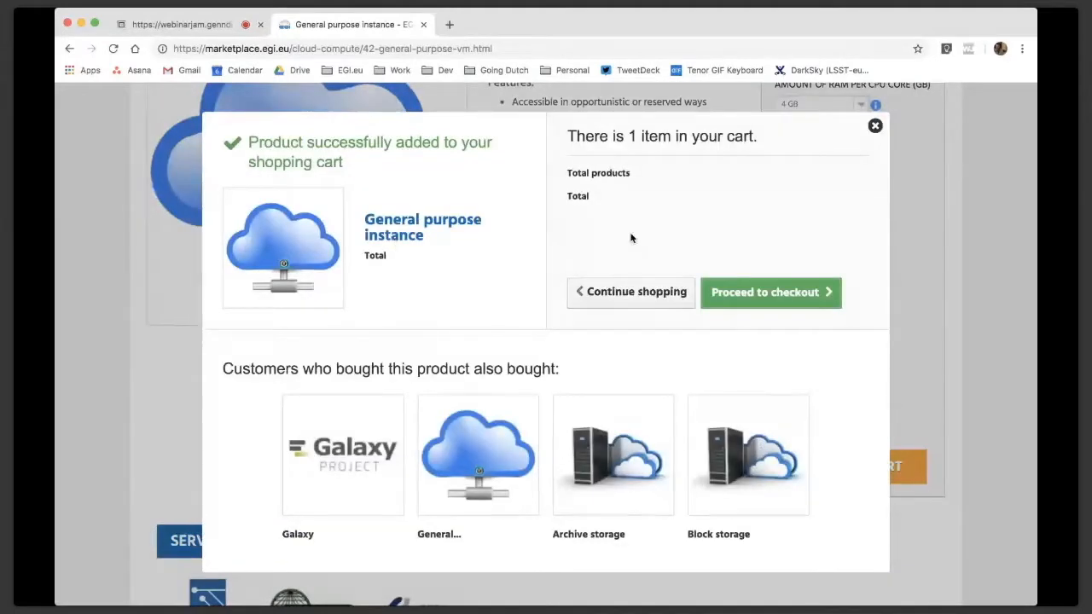
pyautogui.click(642, 295)
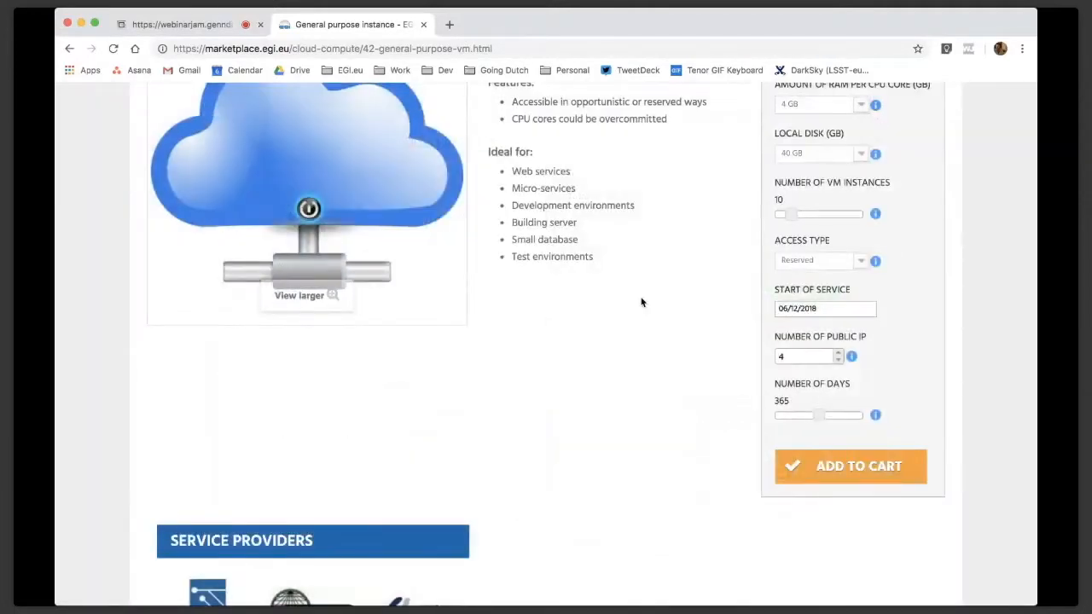
# Return to the Cloud compute offerings and open the High-memory instance
pyautogui.scroll(2, 642, 302)
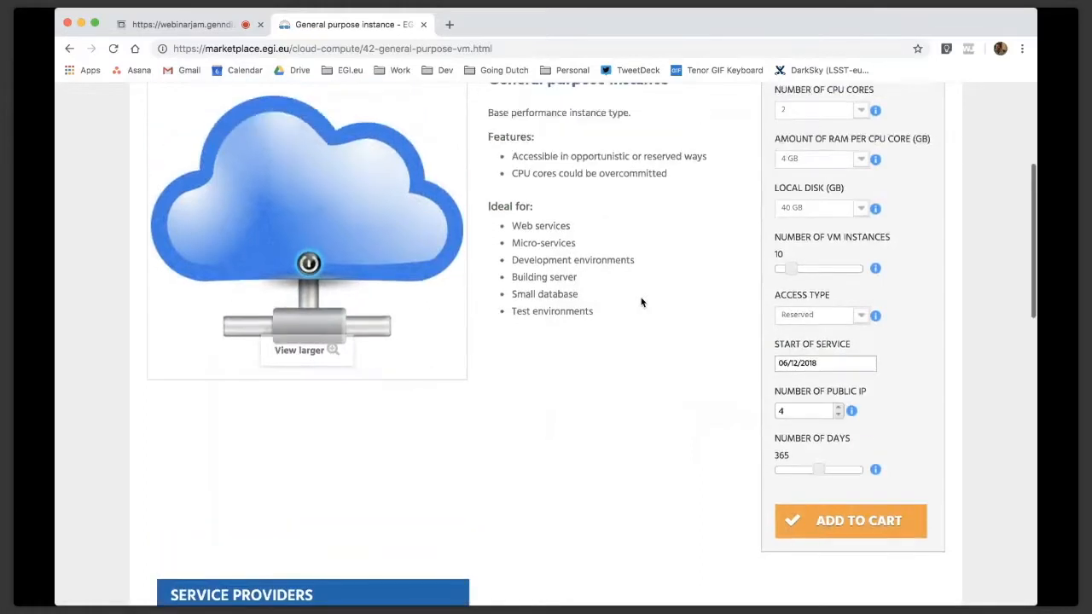
pyautogui.scroll(3, 641, 302)
pyautogui.scroll(3, 642, 302)
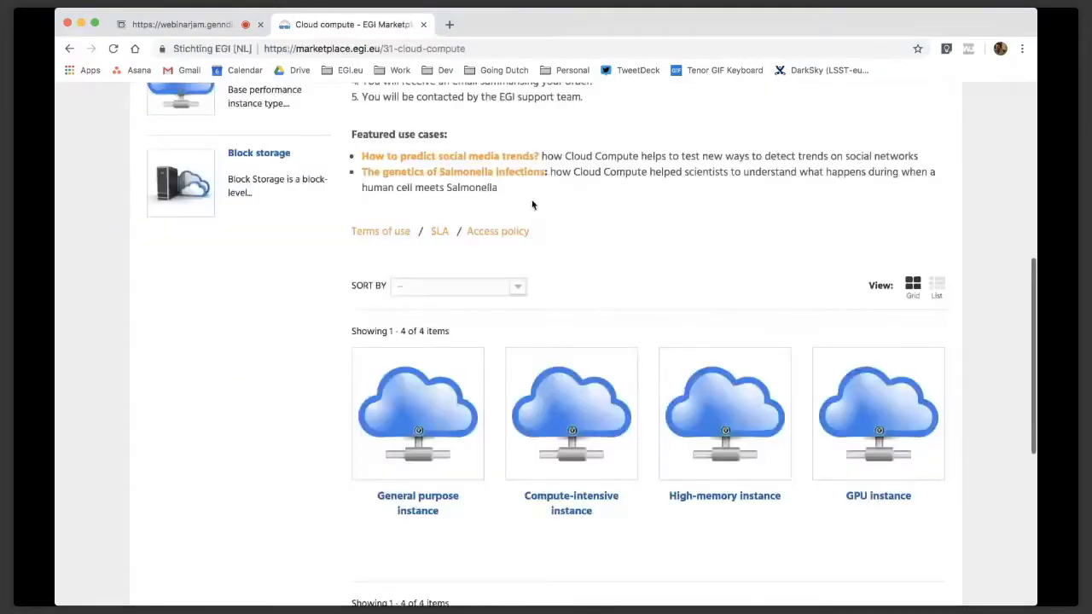
pyautogui.scroll(-3, 533, 204)
pyautogui.click(732, 387)
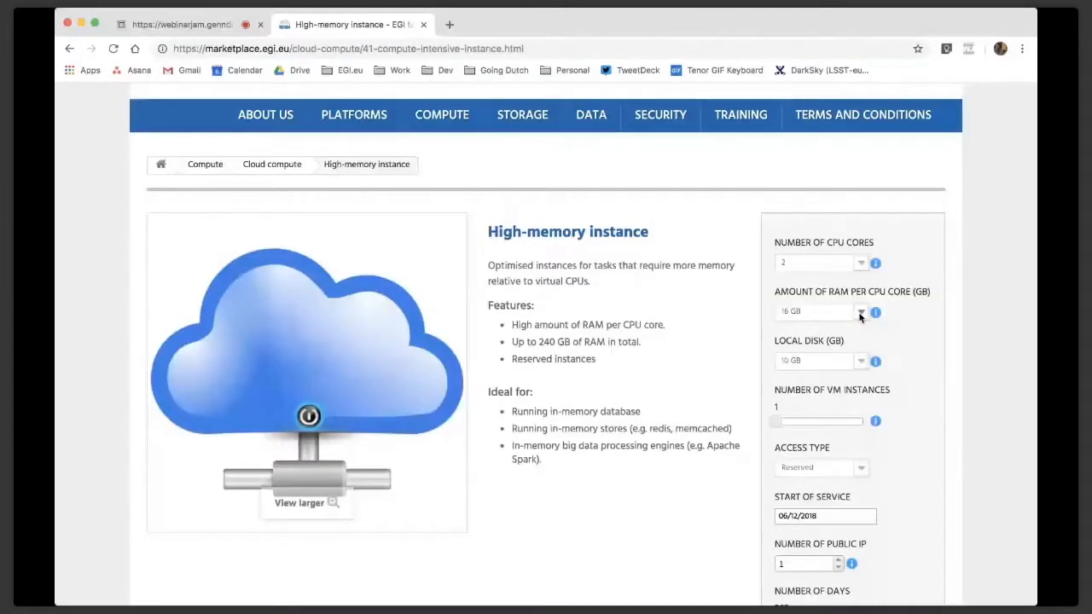
# Set the high-memory instance to 120 GB RAM per CPU core, add it to the cart and continue shopping
pyautogui.click(802, 396)
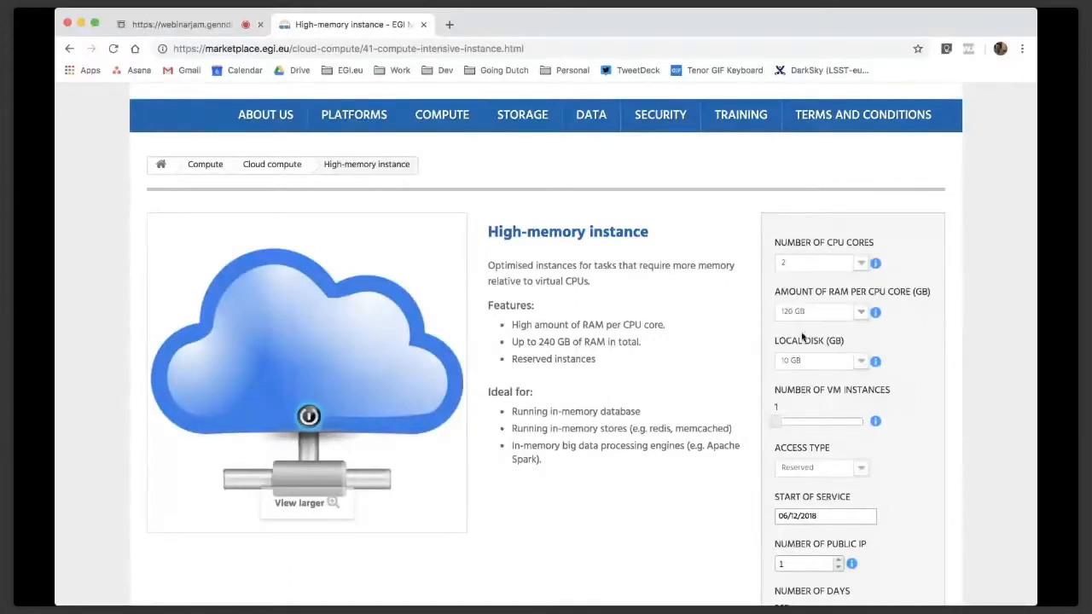
pyautogui.scroll(-2, 822, 384)
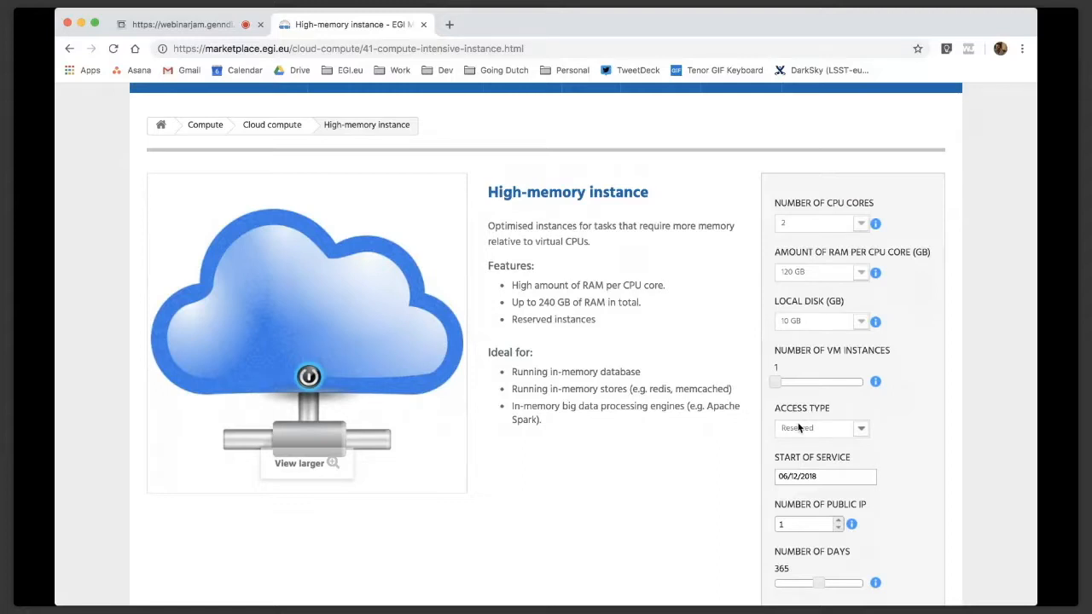
pyautogui.scroll(-3, 800, 427)
pyautogui.click(826, 522)
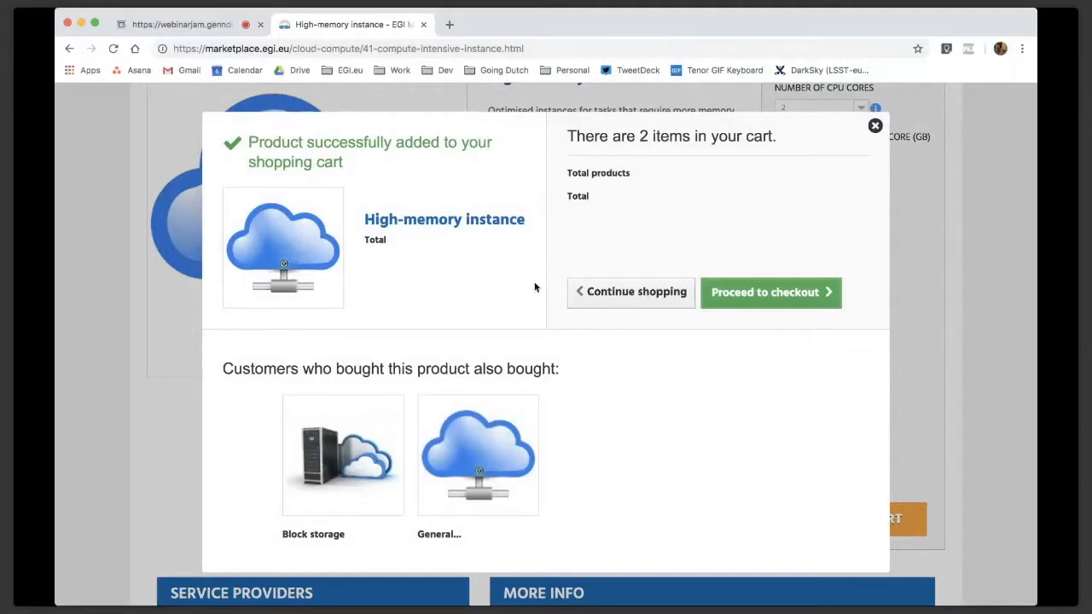
pyautogui.click(619, 293)
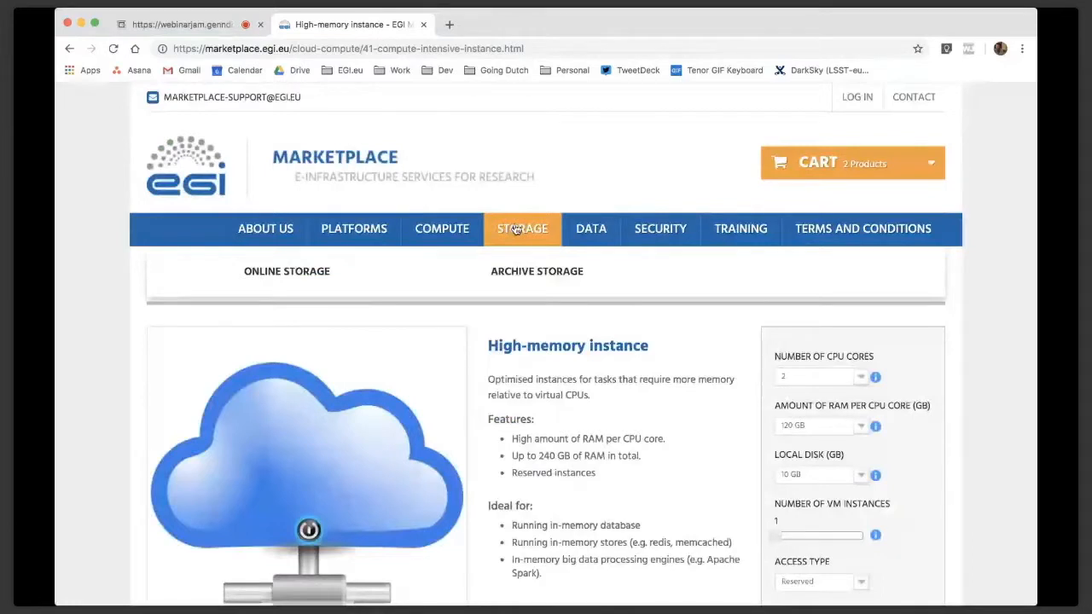
# Go to the Storage category and open its Online storage subcategory
pyautogui.click(516, 231)
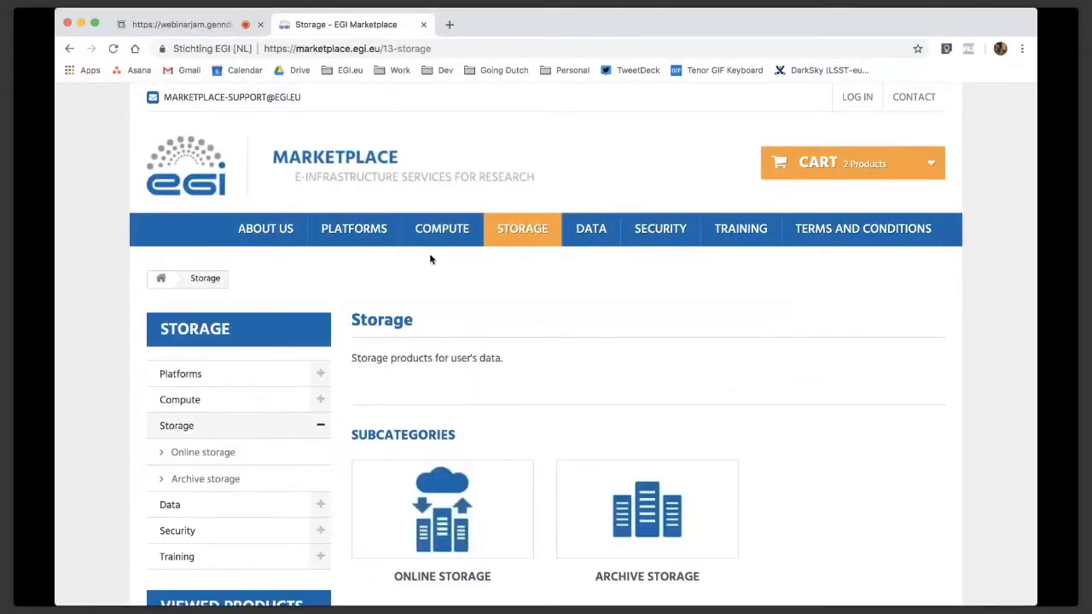
pyautogui.scroll(-1, 431, 259)
pyautogui.scroll(-2, 431, 258)
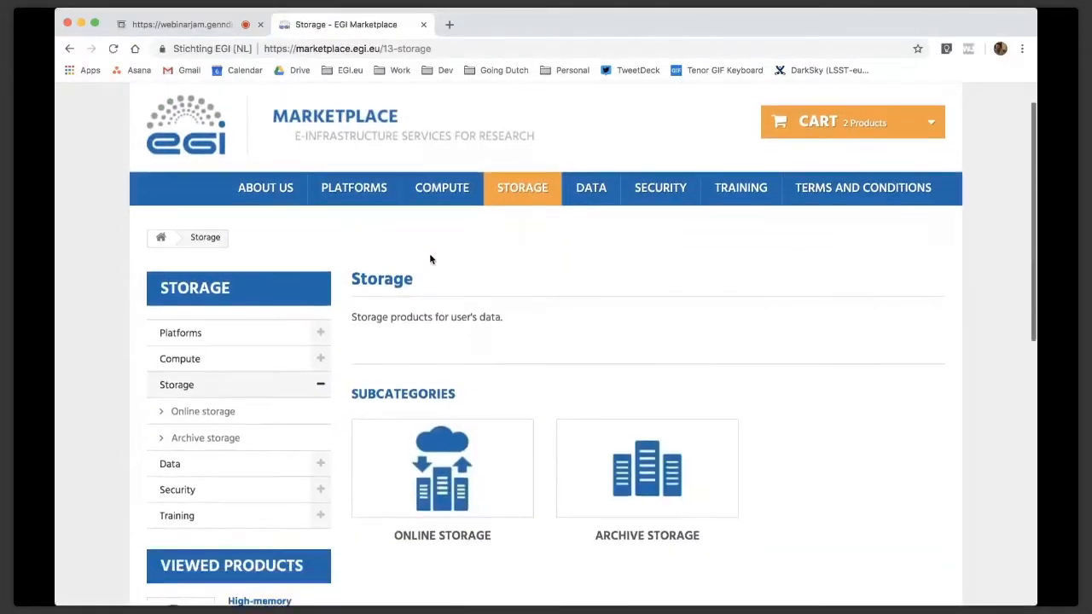
pyautogui.scroll(-1, 431, 259)
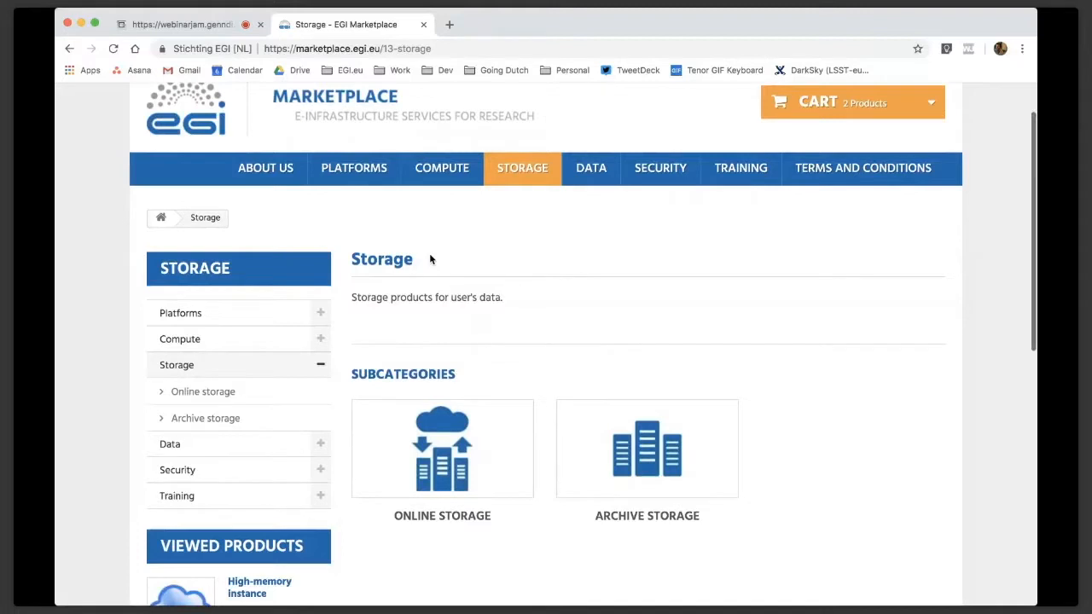
pyautogui.click(423, 422)
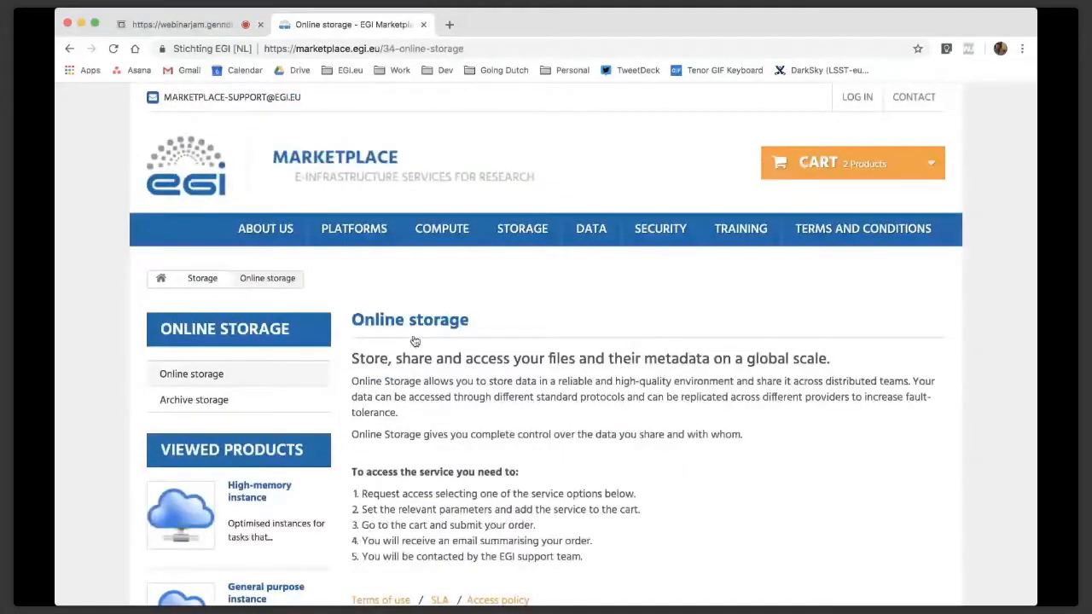
# Open the Block storage service and set its storage capacity to 300 GB
pyautogui.scroll(-5, 415, 342)
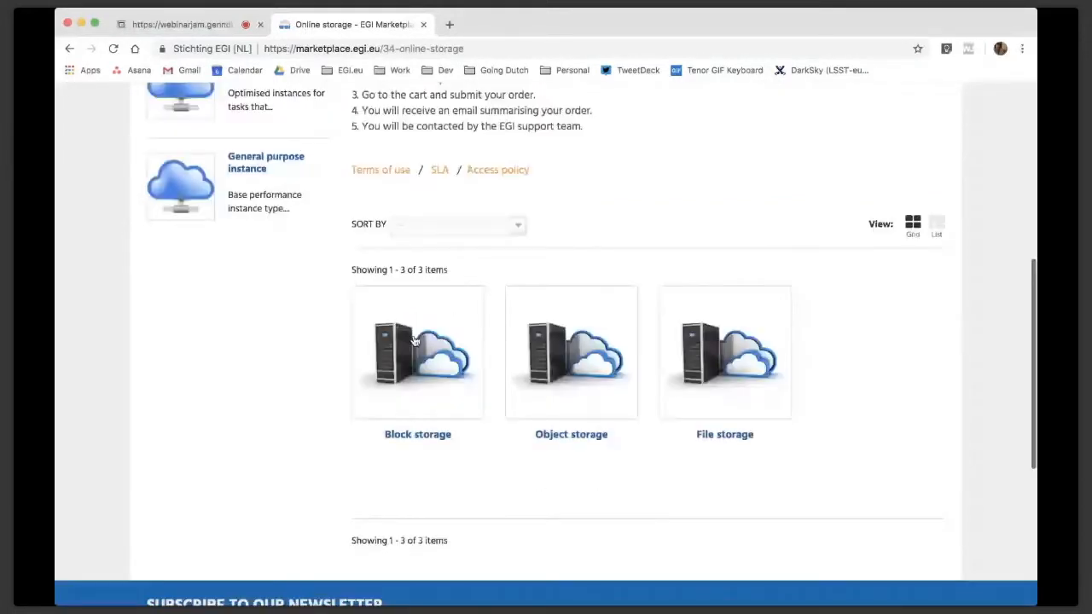
pyautogui.moveTo(614, 356)
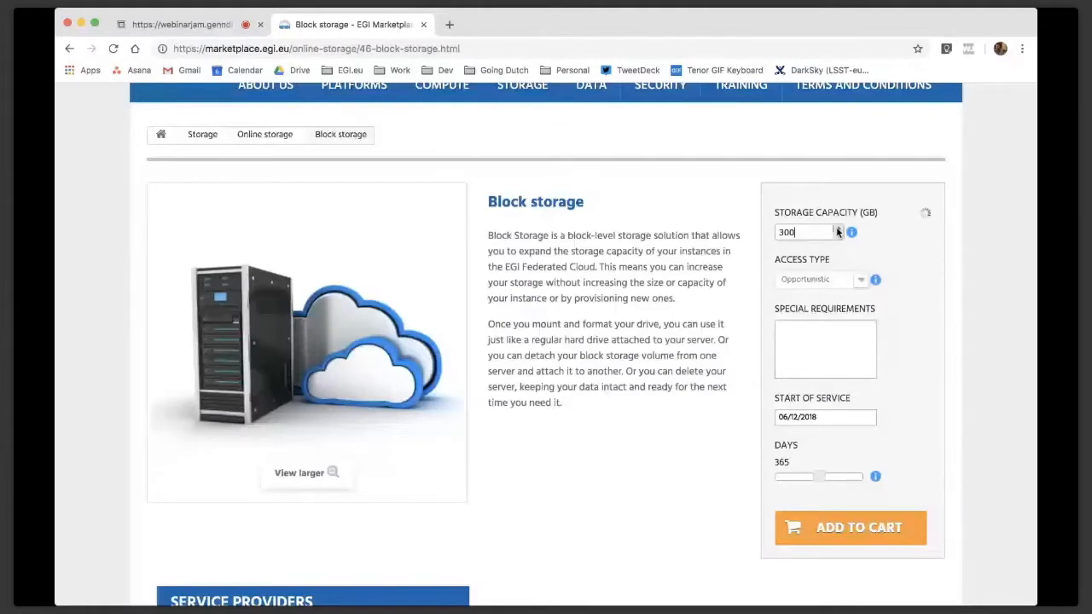
pyautogui.click(838, 230)
# Enter "this is an example" as the block storage special requirements and add the service to the cart
pyautogui.click(789, 325)
pyautogui.write('this is an example')
pyautogui.click(820, 529)
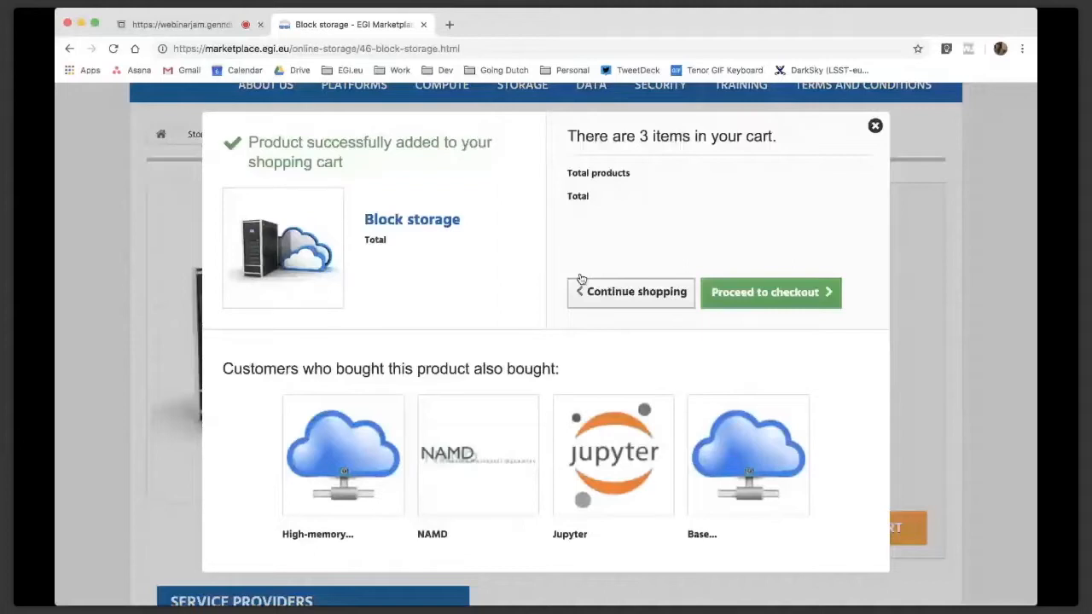
# Proceed to checkout with the cart's services and sign in to the order through institution selection
pyautogui.click(758, 298)
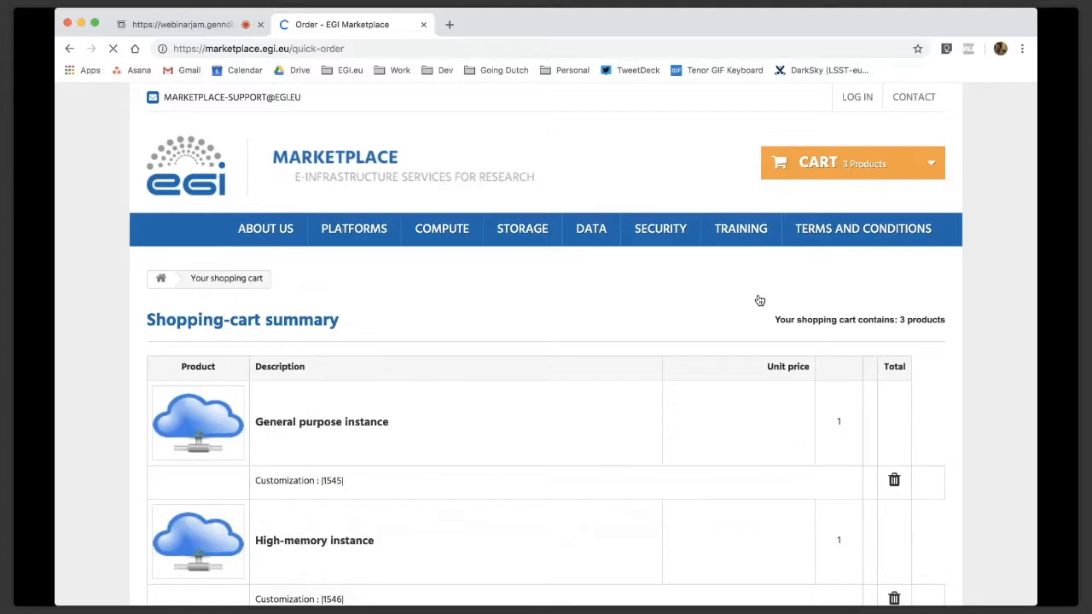
pyautogui.scroll(-8, 759, 300)
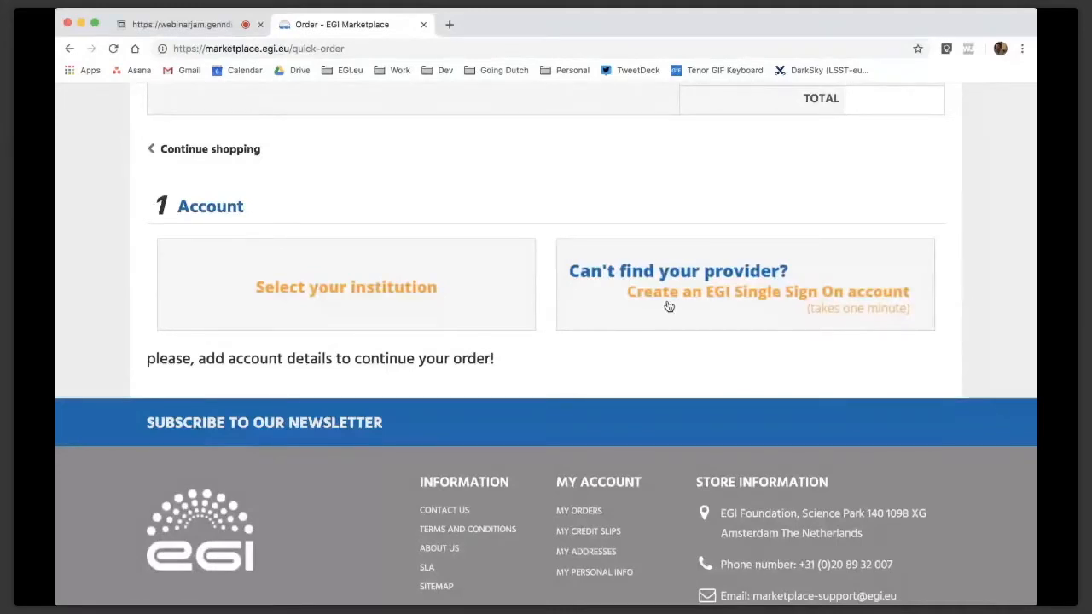
pyautogui.click(340, 293)
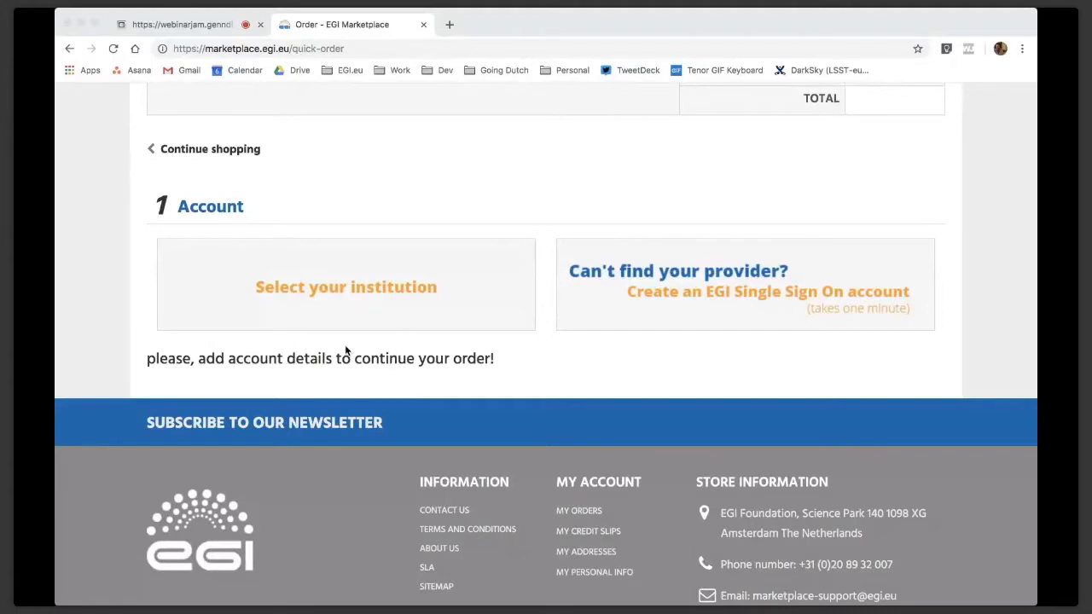
pyautogui.click(340, 274)
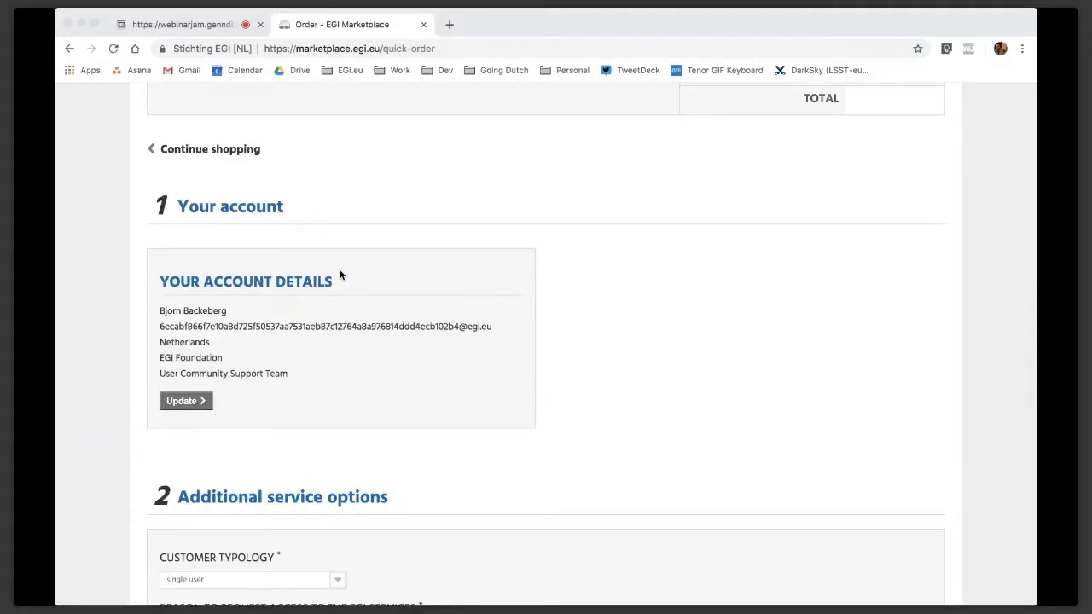
# Leave the message "webinar example" in the order's additional service options
pyautogui.scroll(-2, 418, 243)
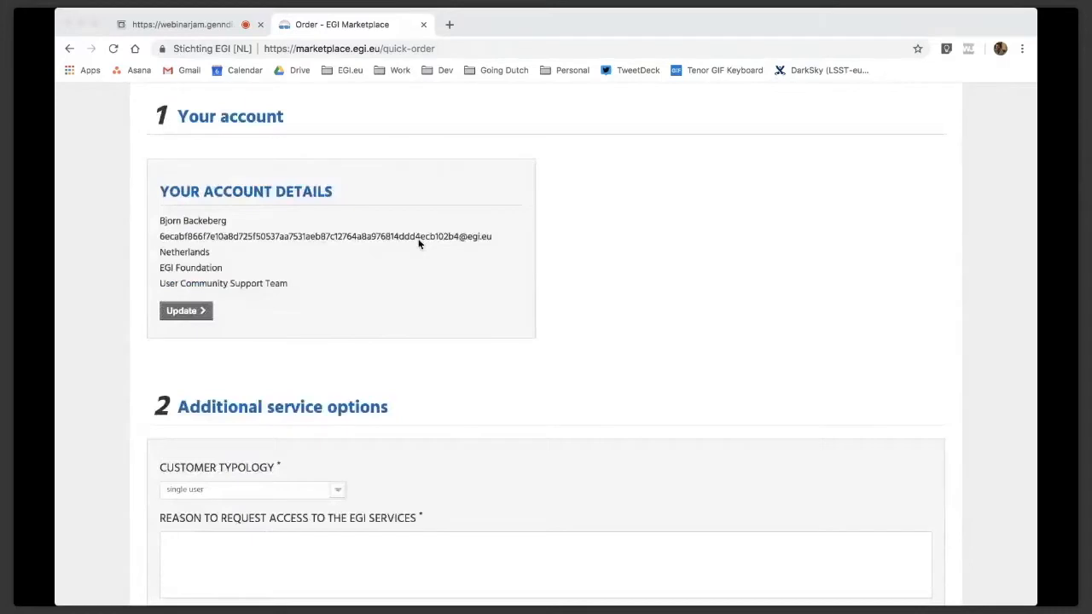
pyautogui.scroll(-1, 419, 243)
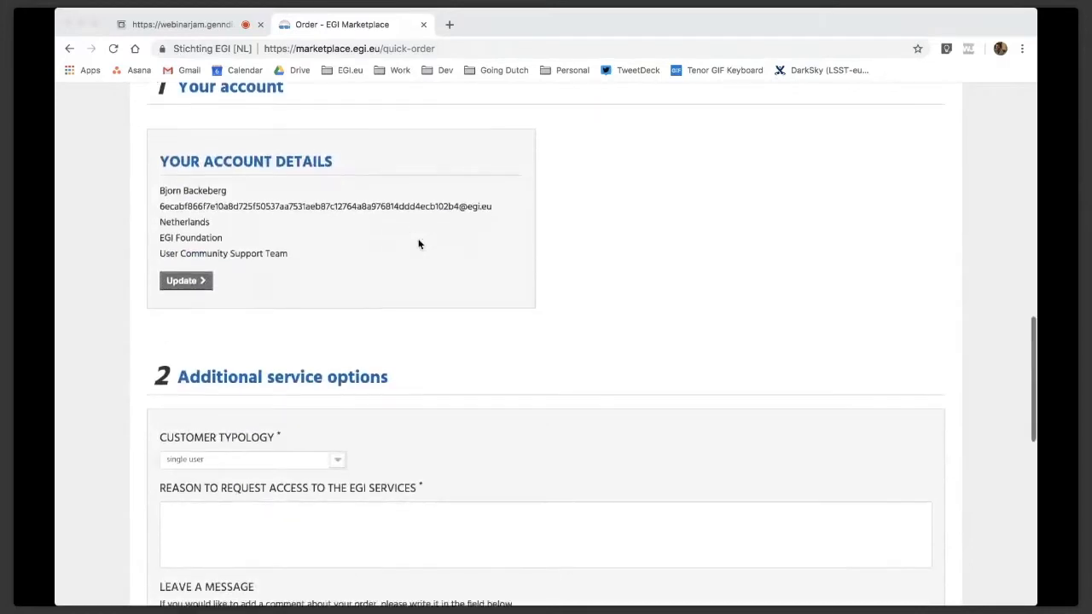
pyautogui.scroll(-1, 418, 244)
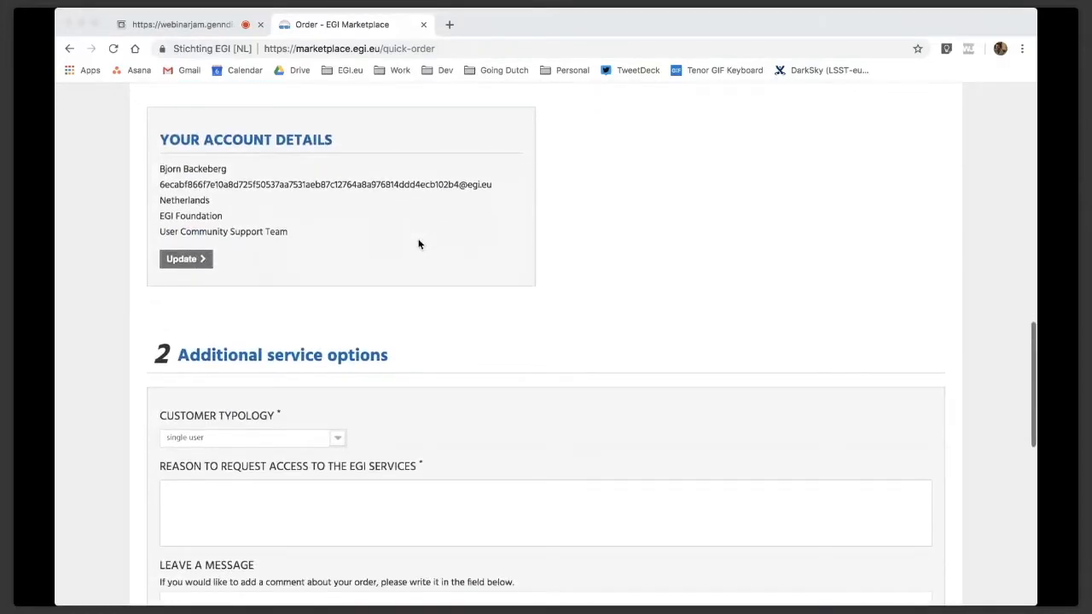
pyautogui.scroll(-1, 418, 244)
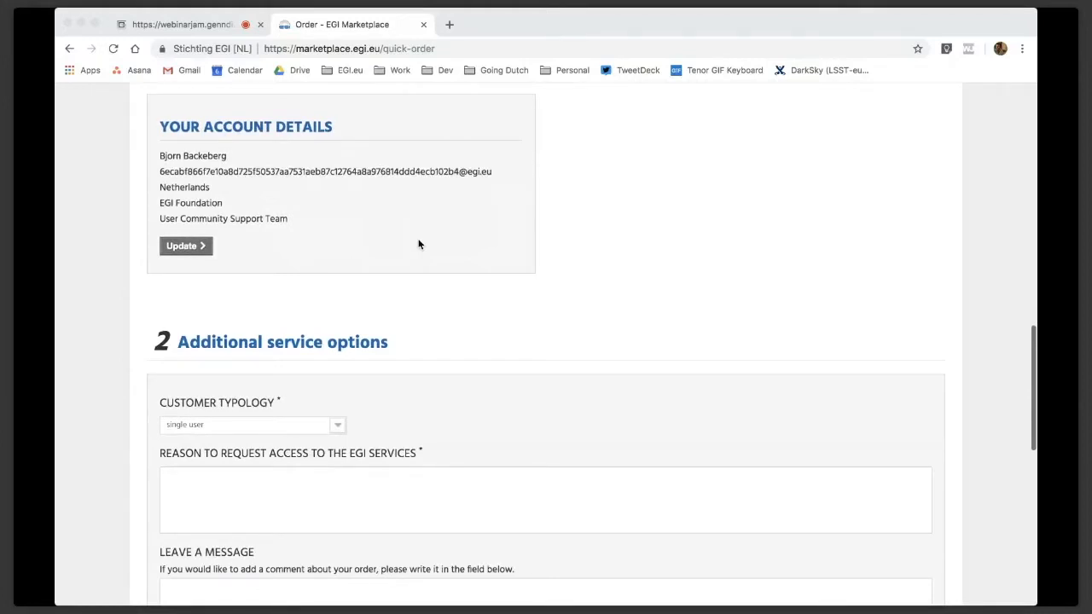
pyautogui.scroll(-5, 418, 245)
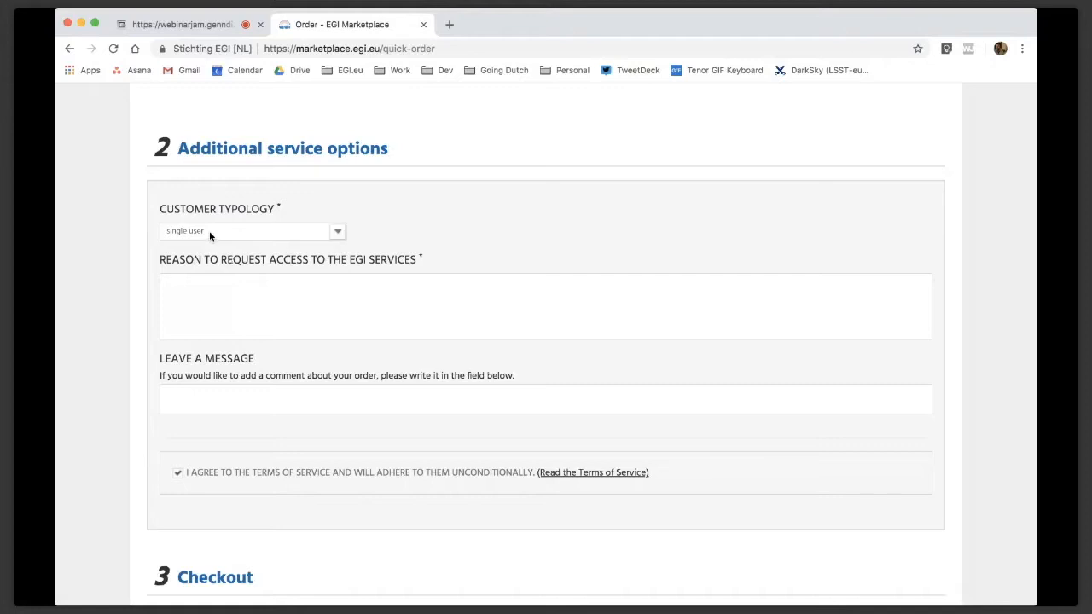
pyautogui.click(187, 292)
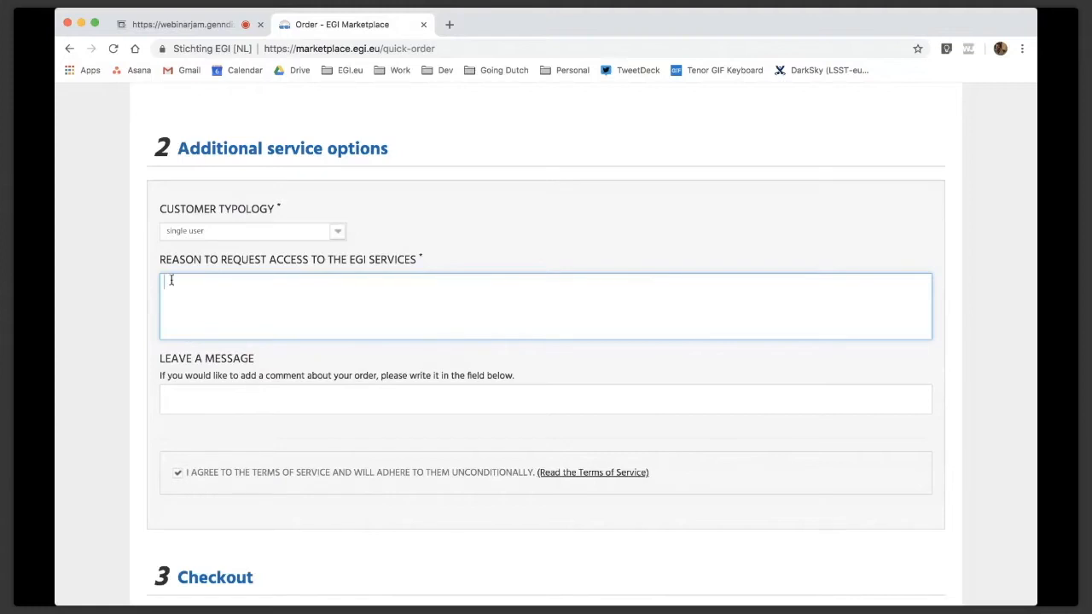
pyautogui.click(211, 395)
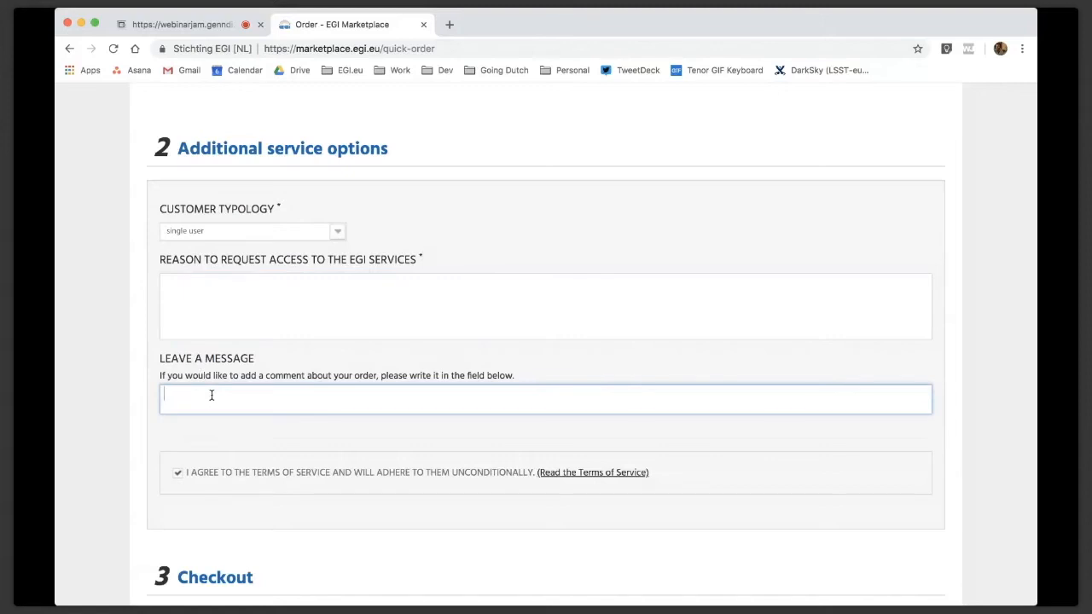
pyautogui.write('webinar example')
# Try to confirm the order with only the message filled in
pyautogui.scroll(-3, 212, 395)
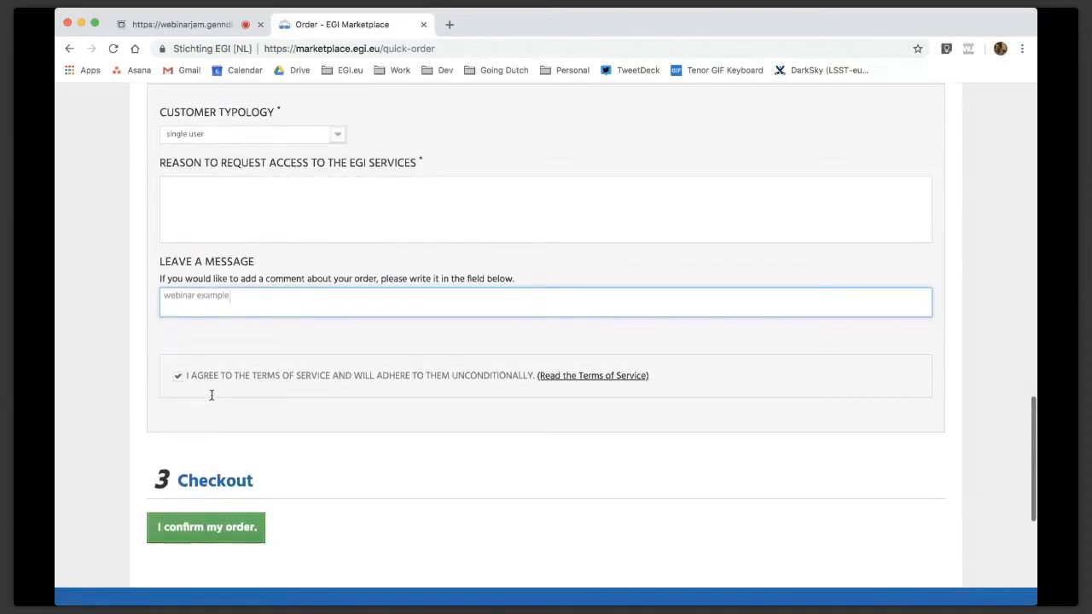
pyautogui.scroll(-1, 212, 395)
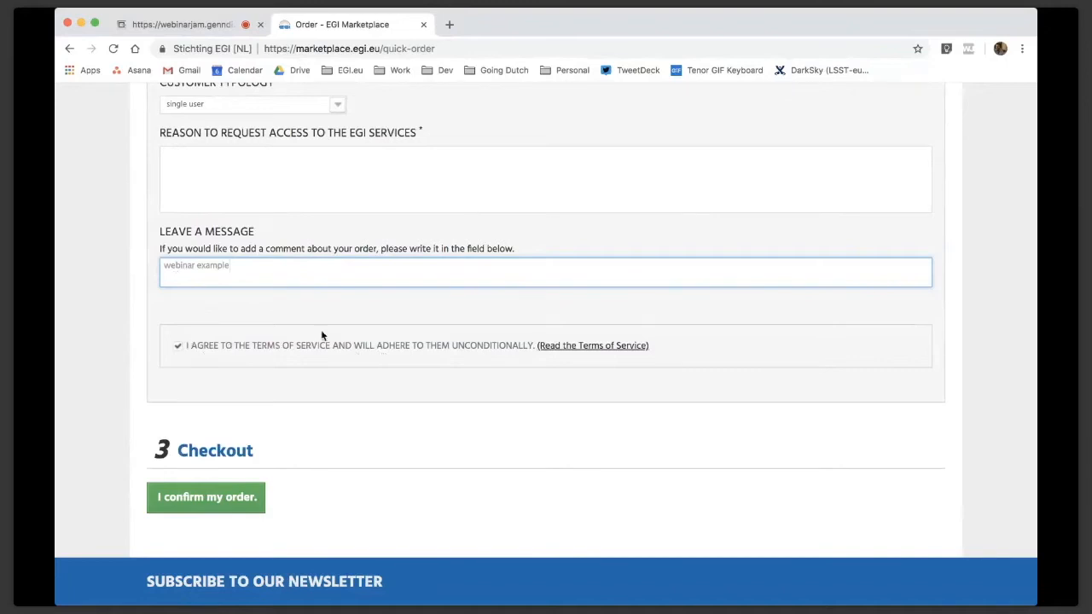
pyautogui.click(229, 502)
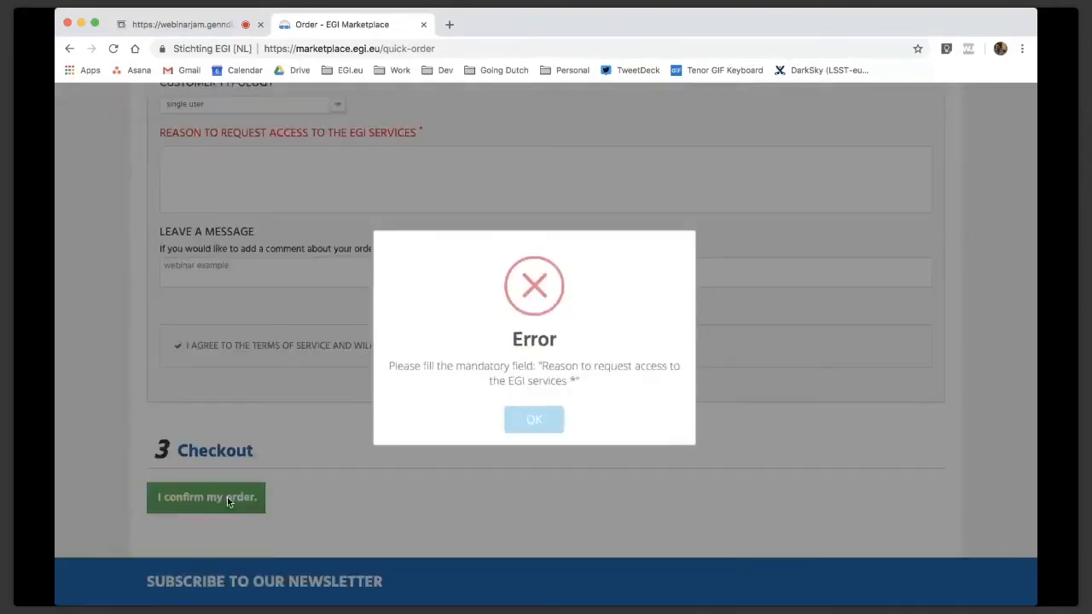
pyautogui.click(539, 421)
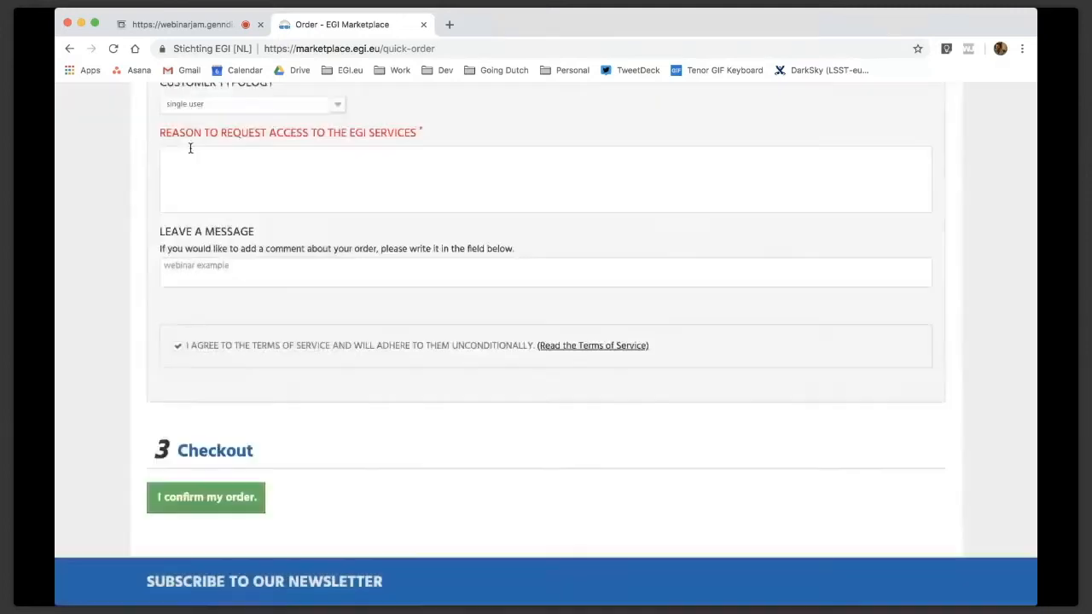
# Enter "I don't have enough computing power" as the reason to request access to the EGI services and try to confirm the order
pyautogui.click(191, 153)
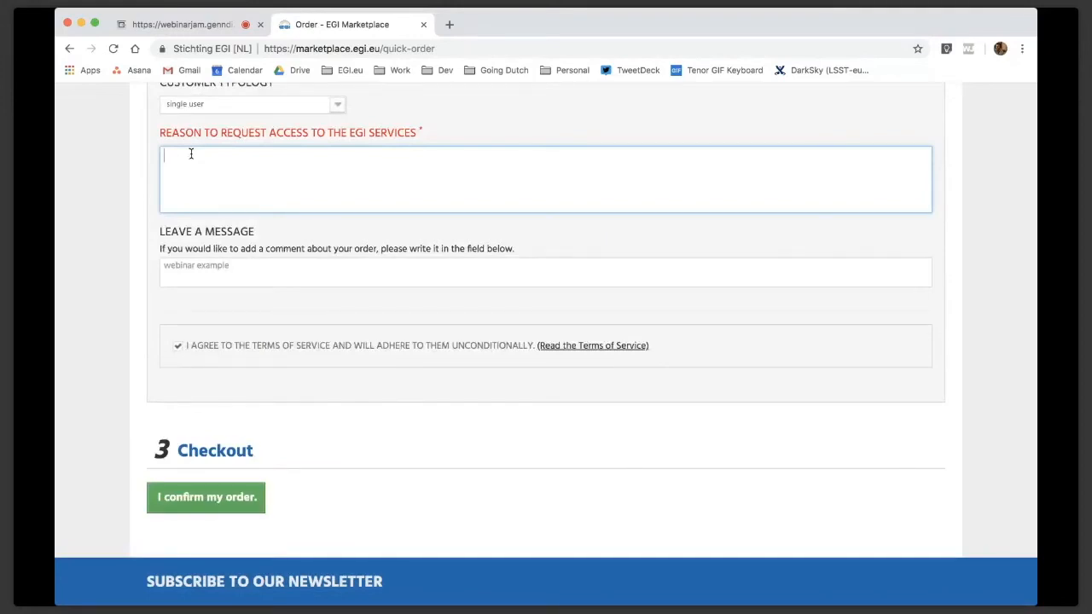
pyautogui.write("I don't have enough computing power")
pyautogui.click(188, 498)
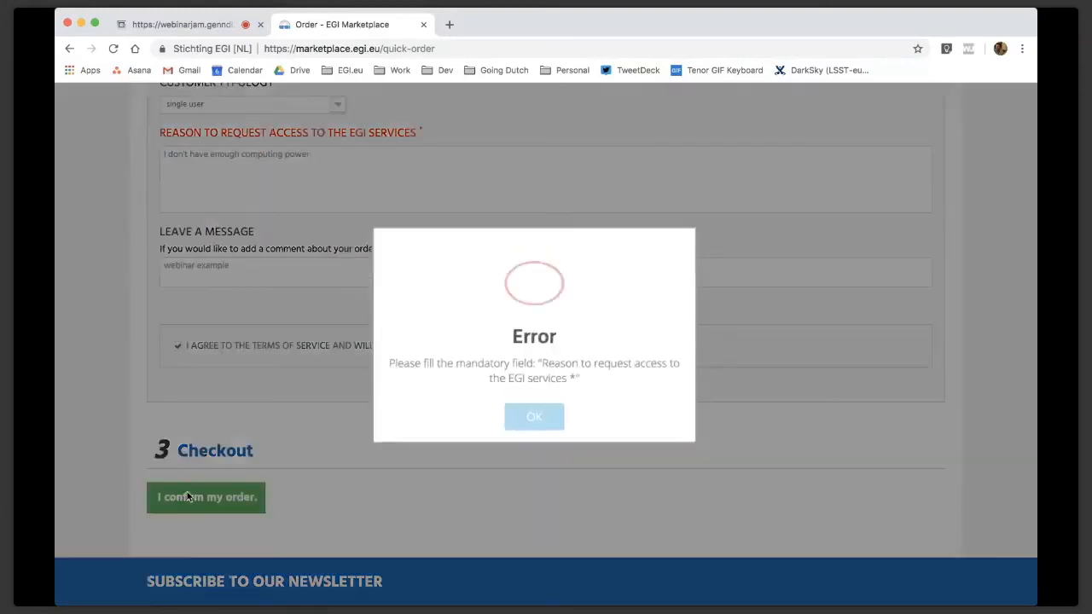
pyautogui.click(530, 421)
pyautogui.click(271, 277)
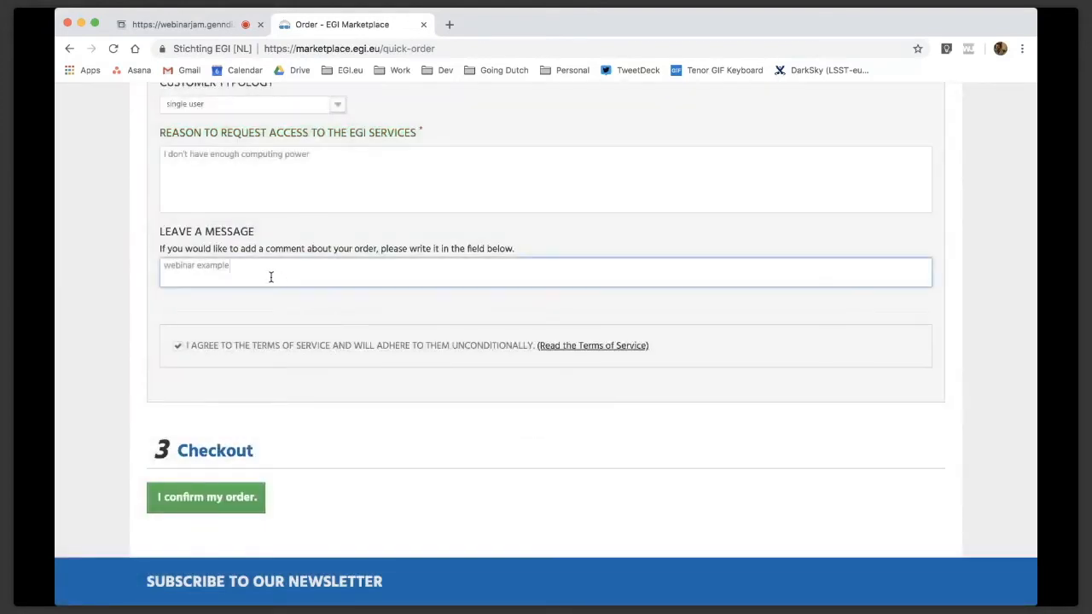
# Check the additional service options, confirm the order and view the order history
pyautogui.scroll(3, 271, 278)
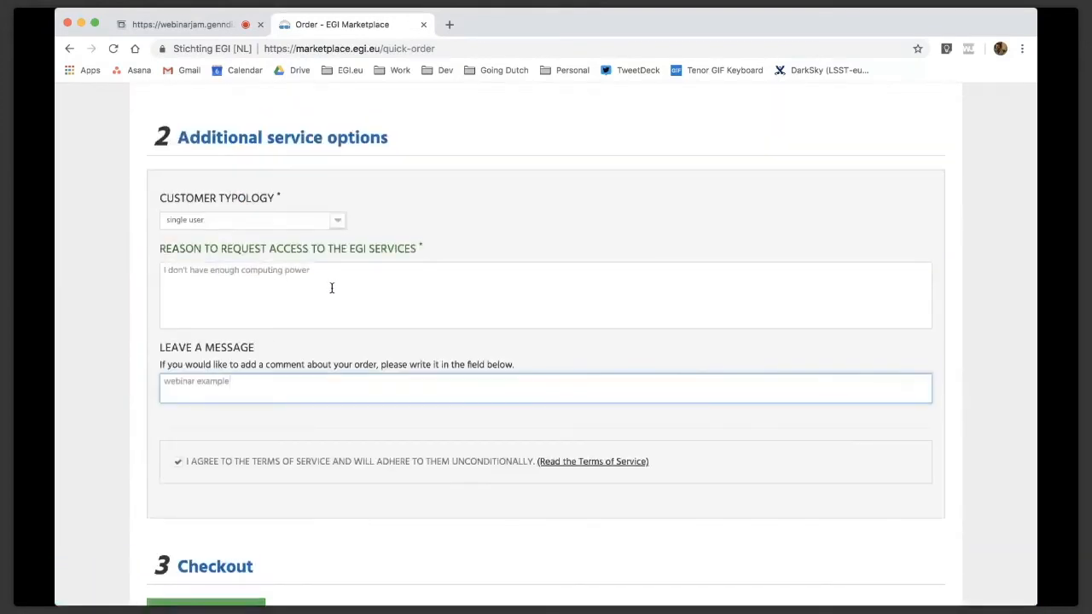
pyautogui.scroll(-4, 332, 288)
pyautogui.scroll(-1, 332, 288)
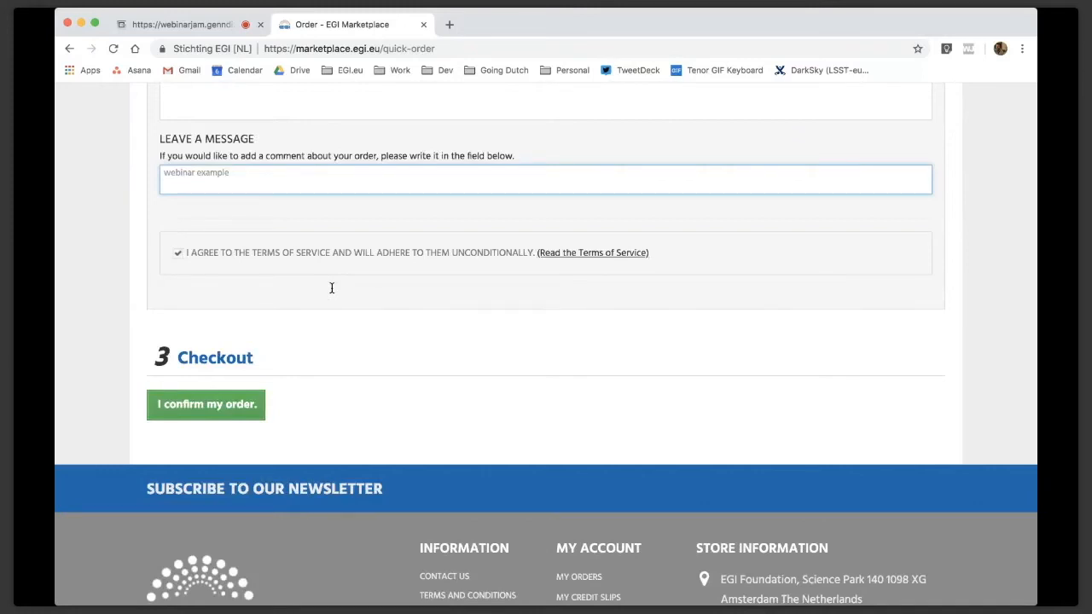
pyautogui.scroll(-3, 354, 166)
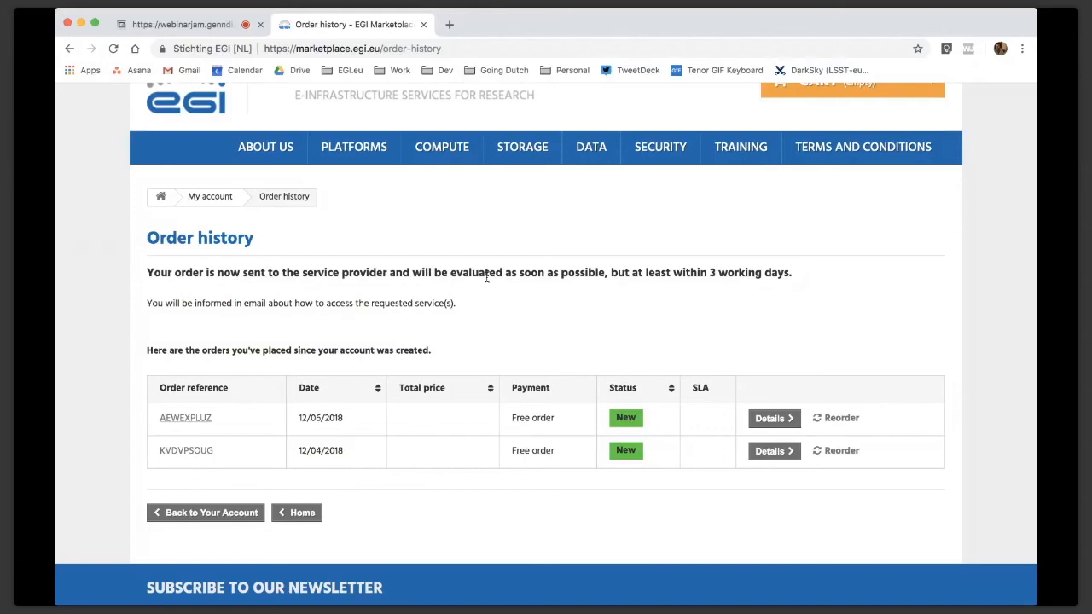
pyautogui.scroll(-1, 261, 384)
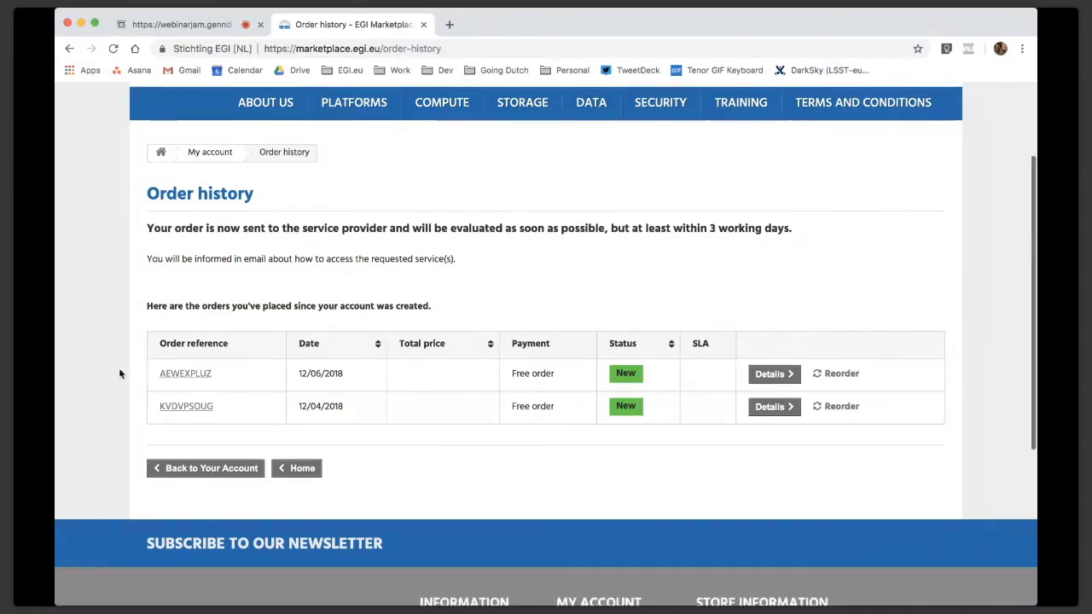